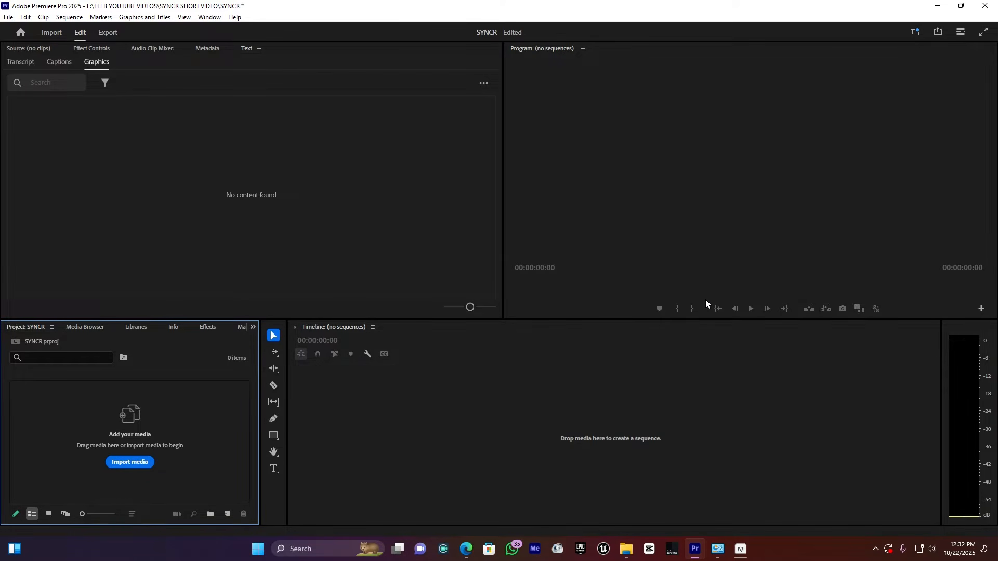
Open the Auto Edit extension in a floating panel
click(209, 17)
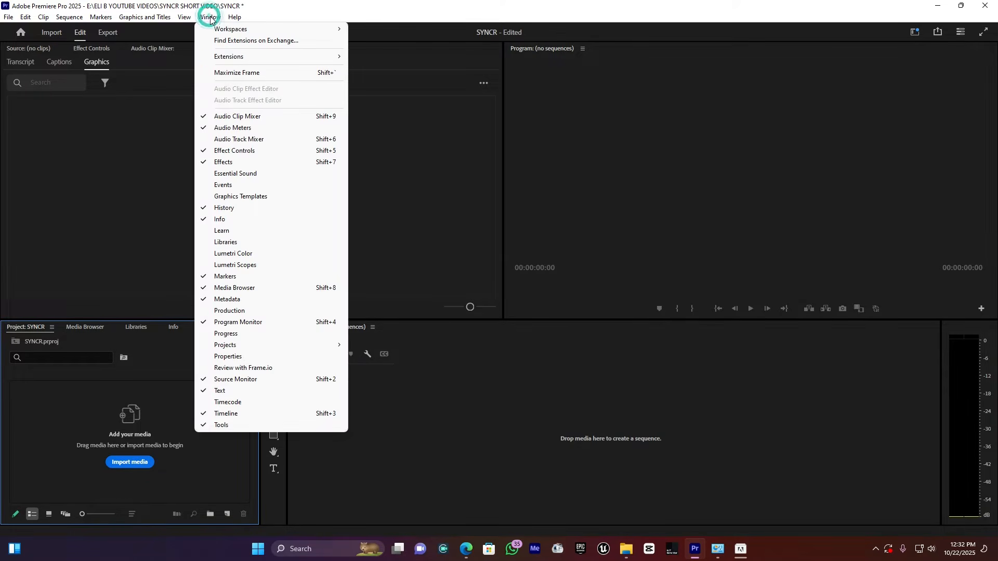
mouse_move(242, 59)
click(386, 66)
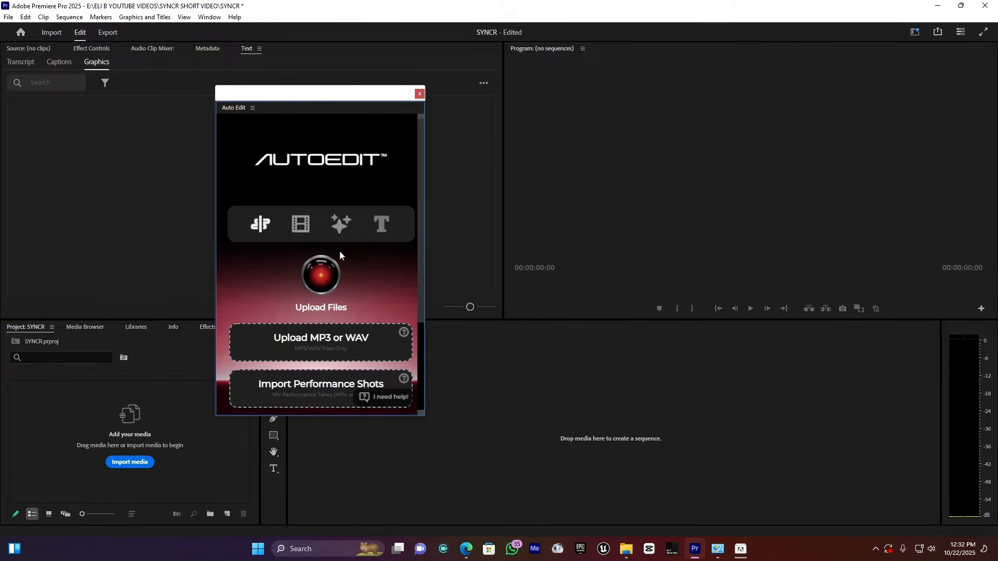
Upload the IBARUWA MP3 as the song for the automatic edit
scroll(340, 254, down, 3)
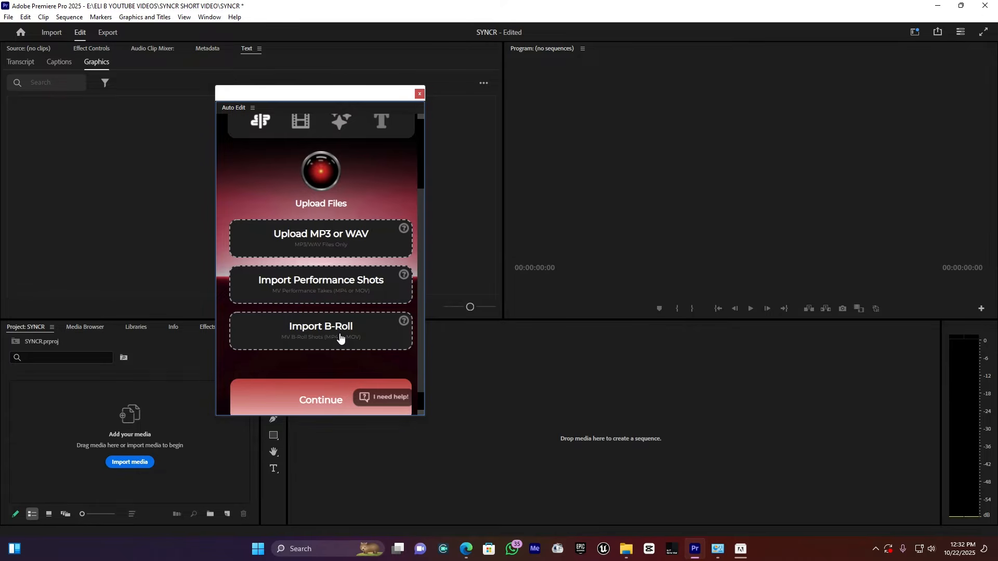
click(328, 247)
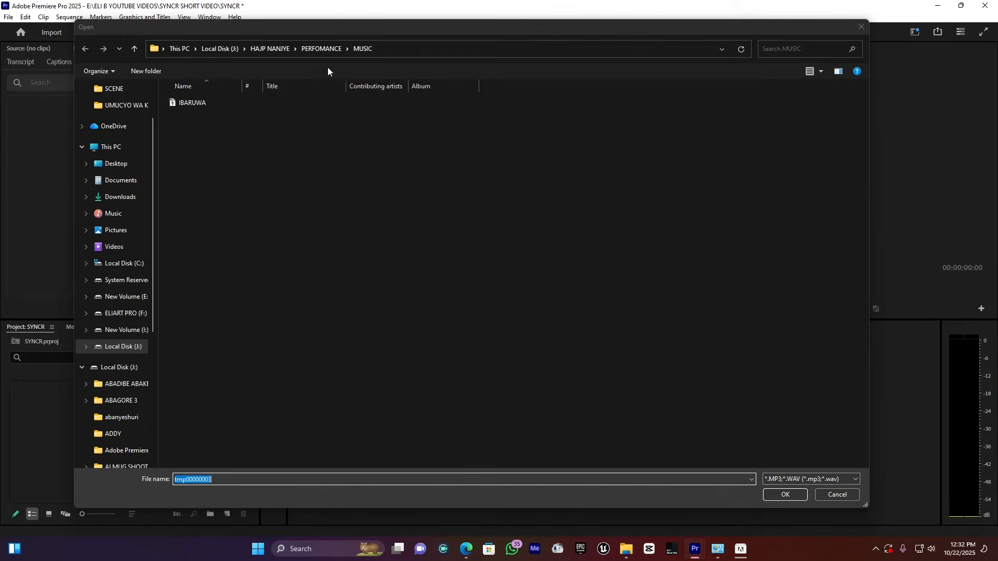
click(315, 49)
double_click(368, 114)
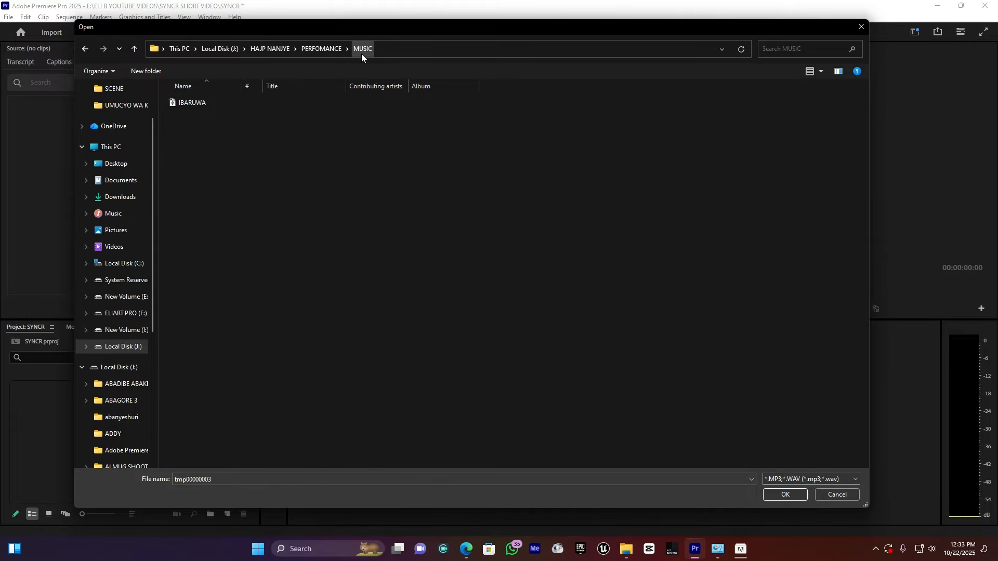
double_click(203, 104)
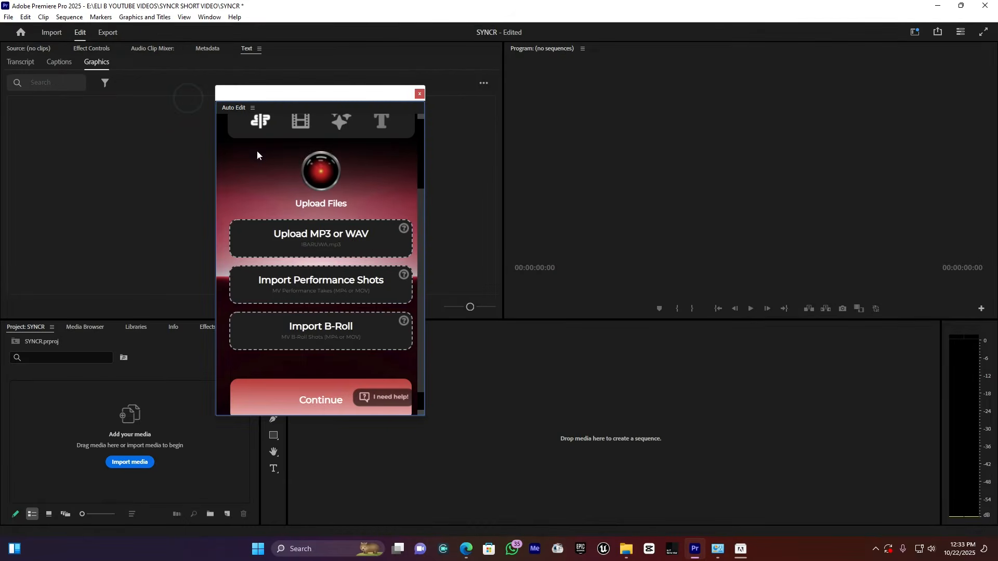
Import P1058574, P1058575, P1058577, P1058579, P1058598 and P1058610 as the performance shots
click(317, 292)
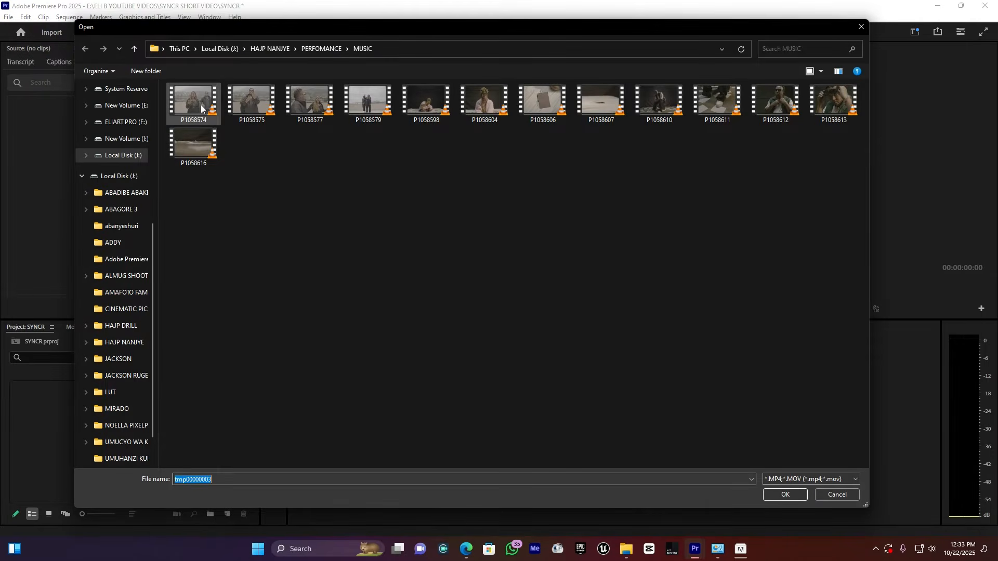
click(201, 104)
ctrl+click(243, 102)
ctrl+click(310, 101)
ctrl+click(368, 101)
ctrl+click(426, 101)
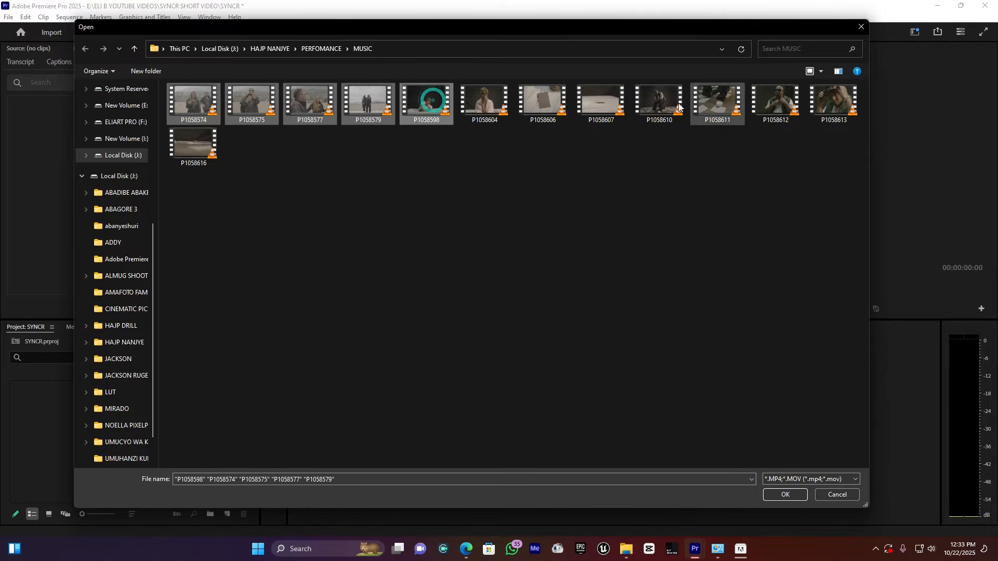
ctrl+click(659, 102)
click(786, 496)
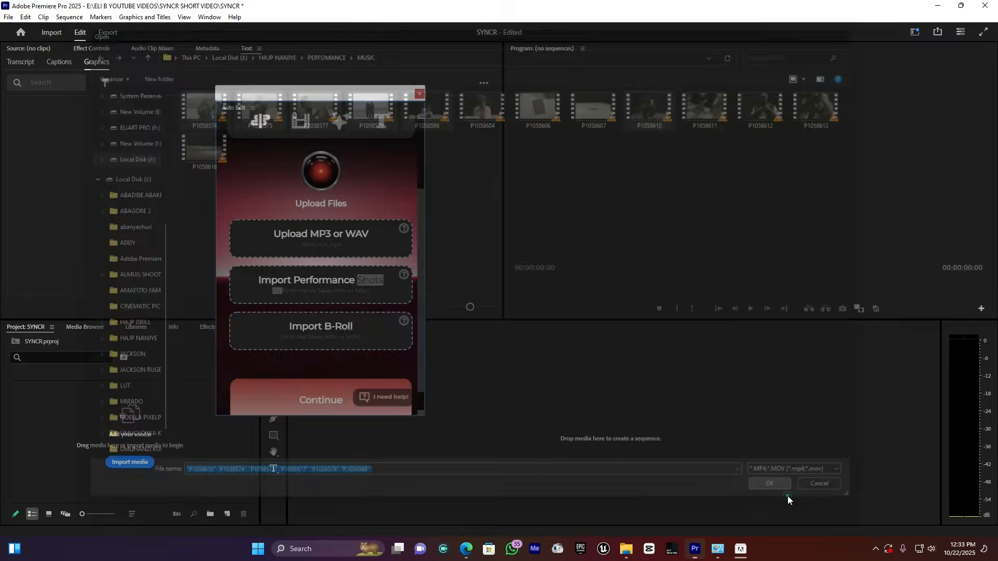
Import P1058604, P1058607, P1058611, P1058613 and P1058616 as B-roll, and continue to build the sequence
click(297, 337)
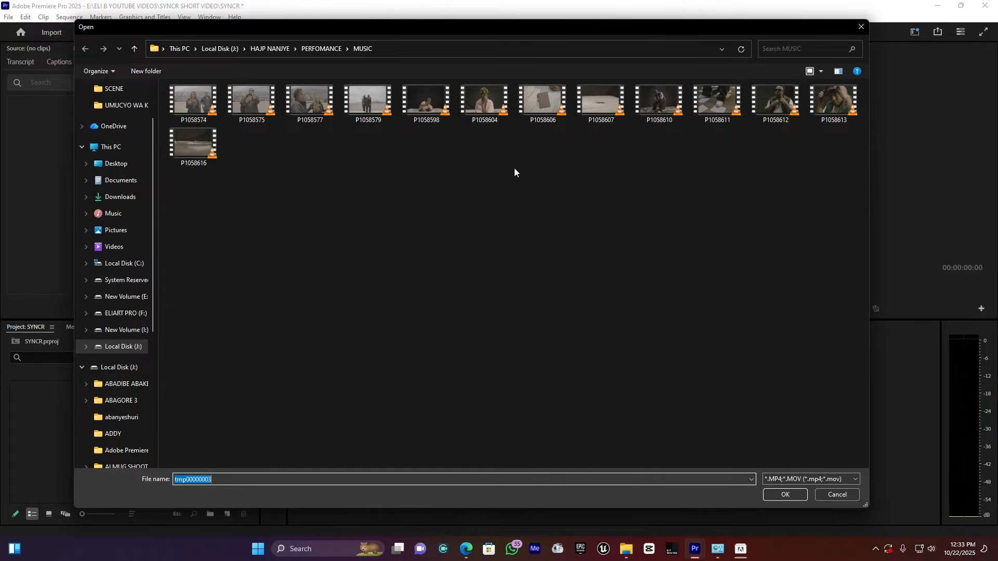
click(480, 94)
ctrl+click(607, 106)
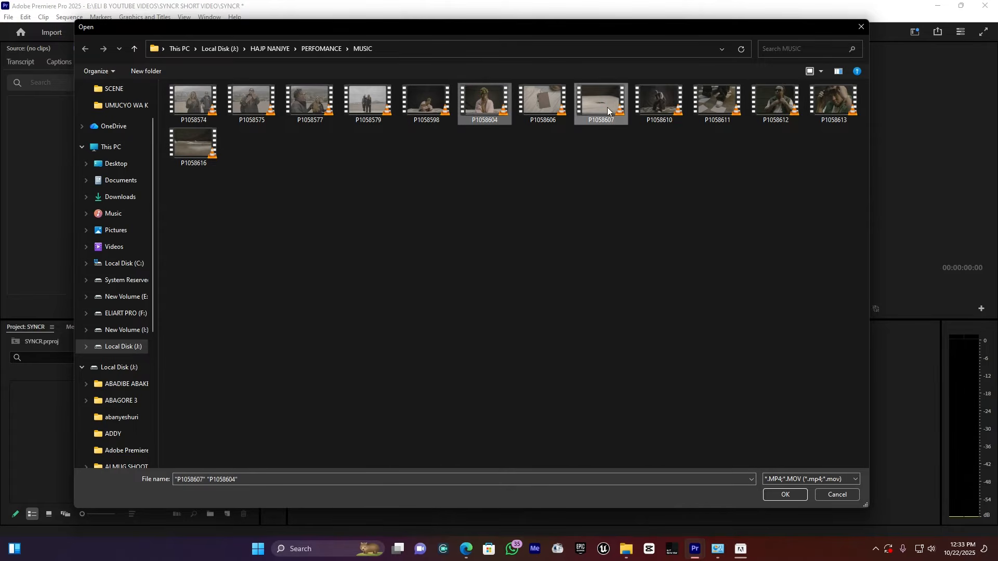
ctrl+click(716, 106)
ctrl+click(817, 109)
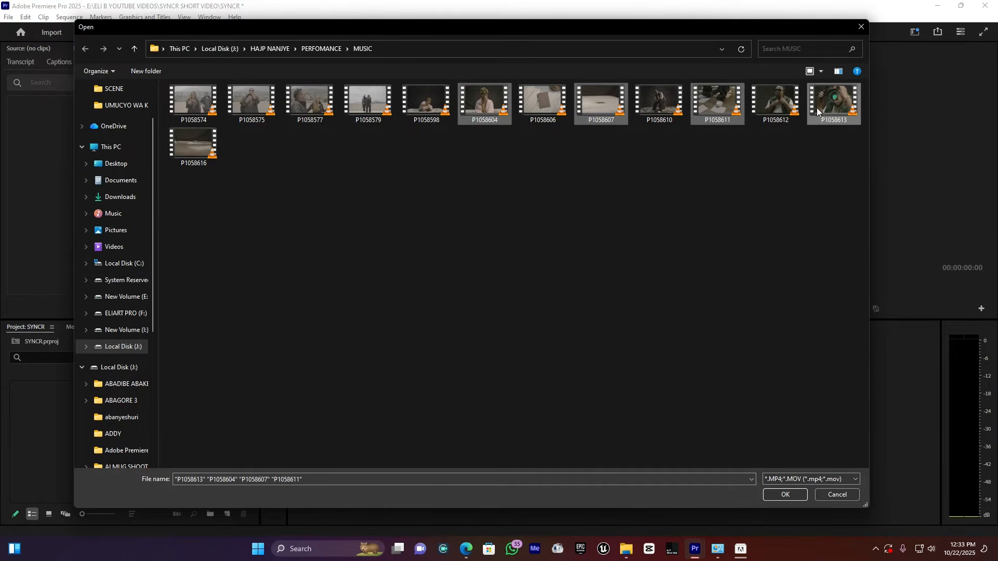
ctrl+click(187, 150)
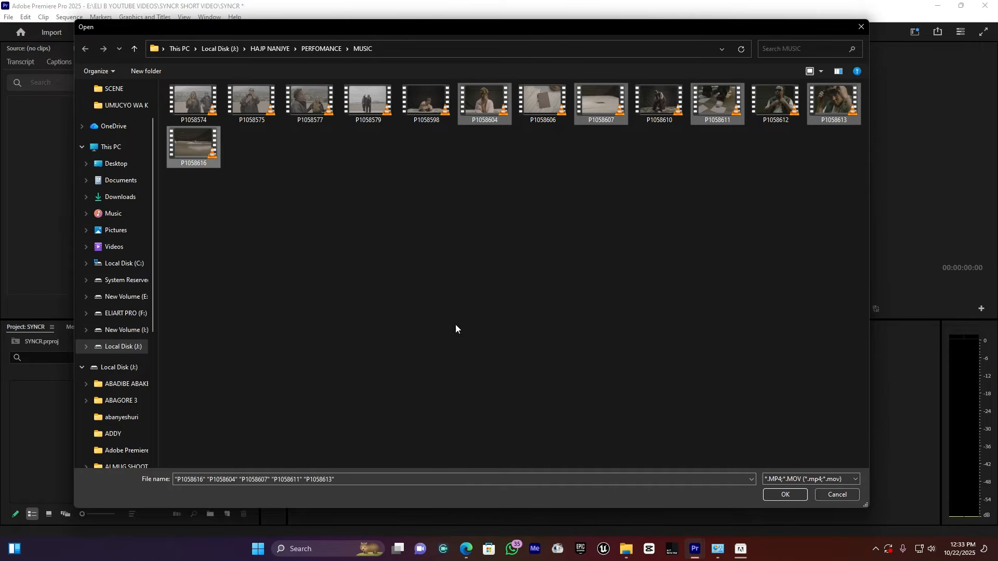
click(799, 497)
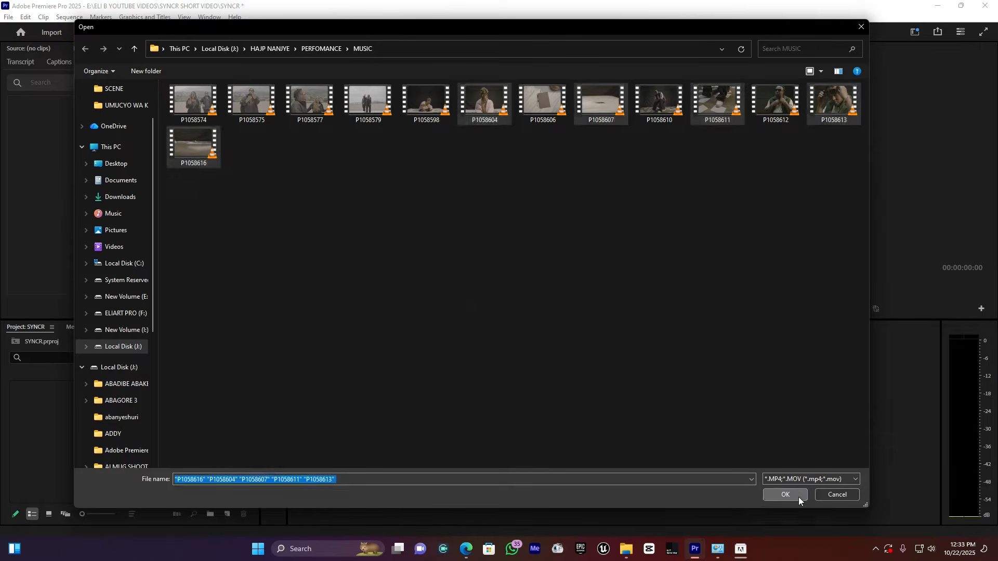
scroll(313, 376, down, 1)
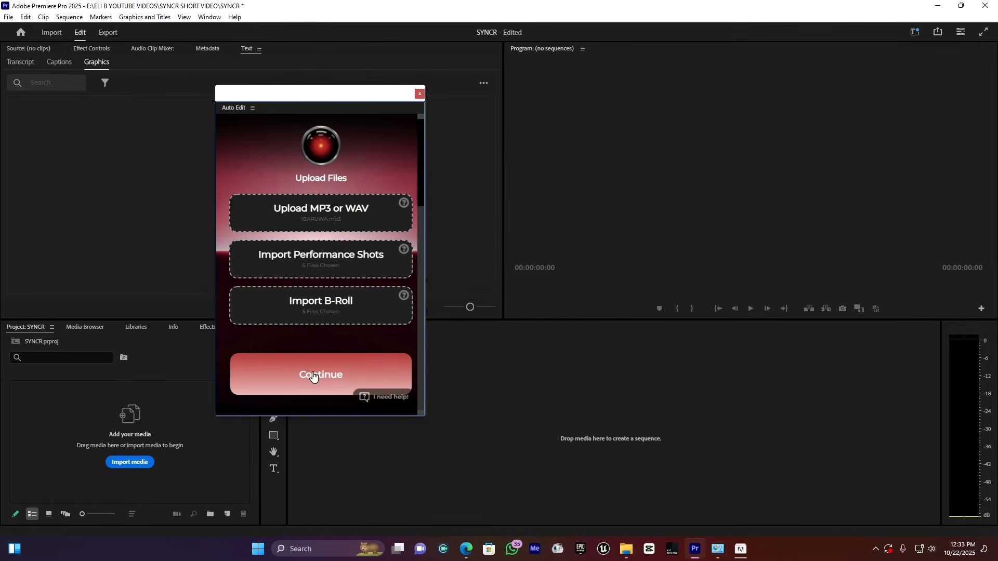
click(313, 376)
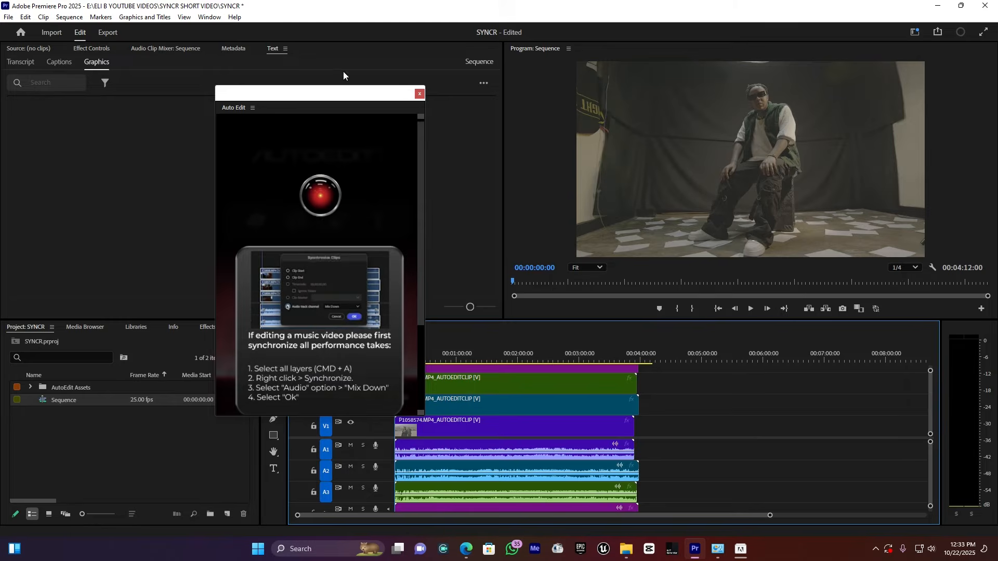
Select all clips in the sequence and synchronize them by audio track channel using Mix Down
drag(345, 93, 229, 31)
scroll(188, 323, down, 2)
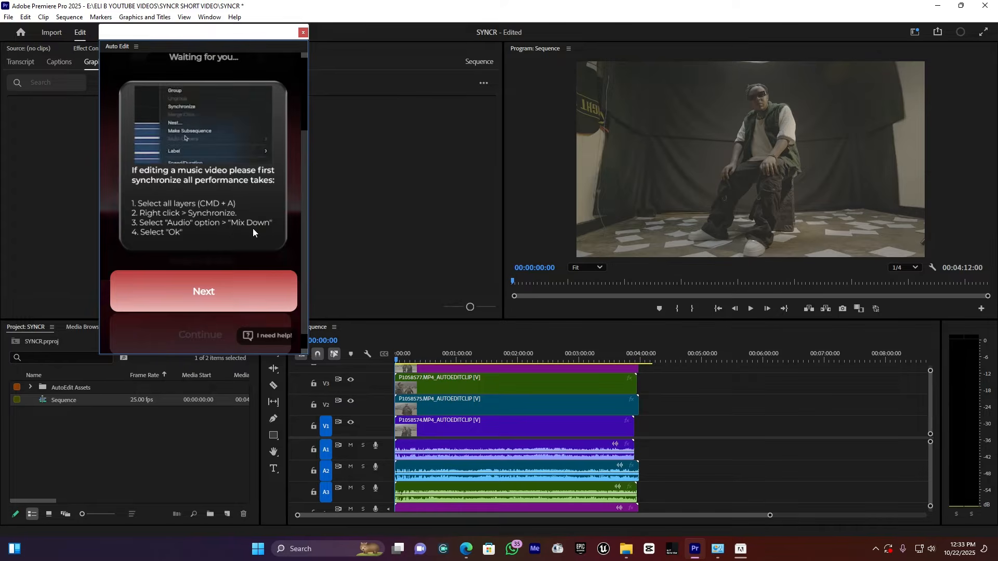
click(712, 456)
key(ctrl+a)
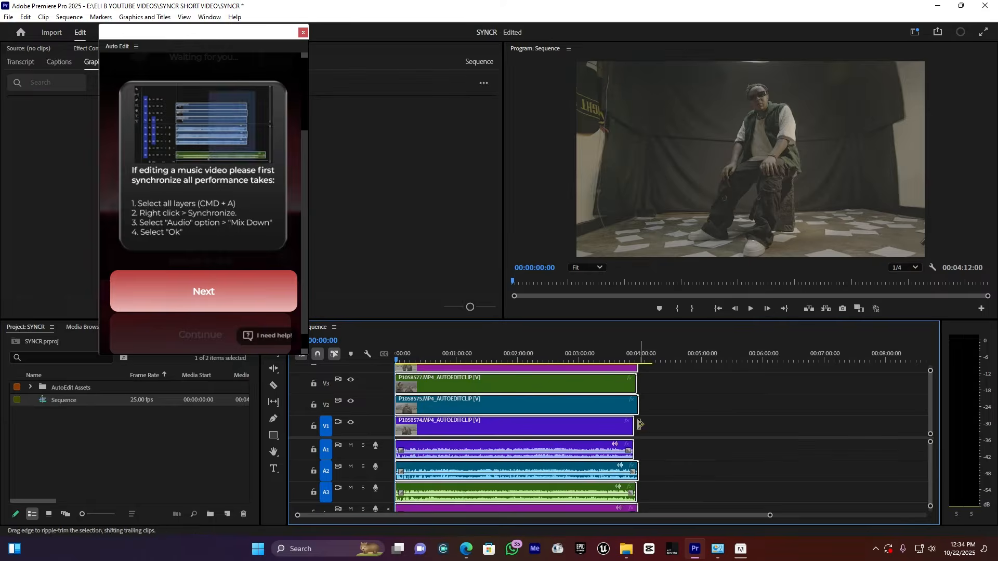
right_click(476, 422)
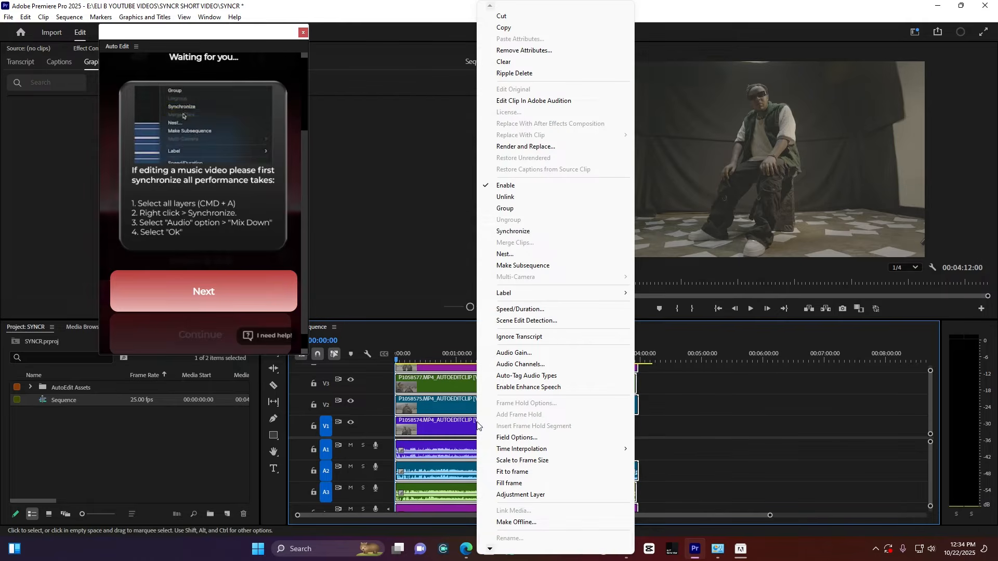
click(524, 234)
click(476, 300)
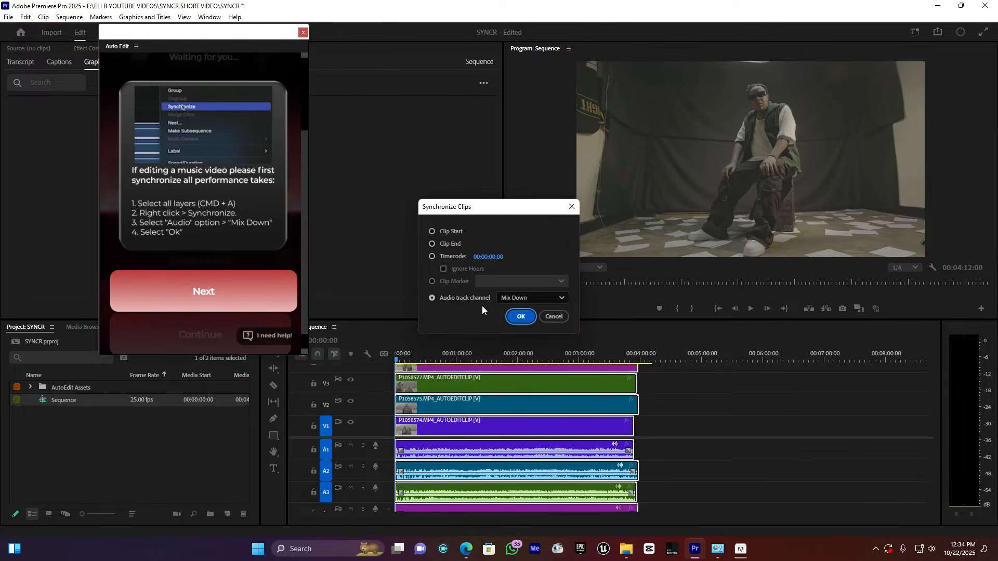
click(522, 299)
click(517, 338)
click(520, 315)
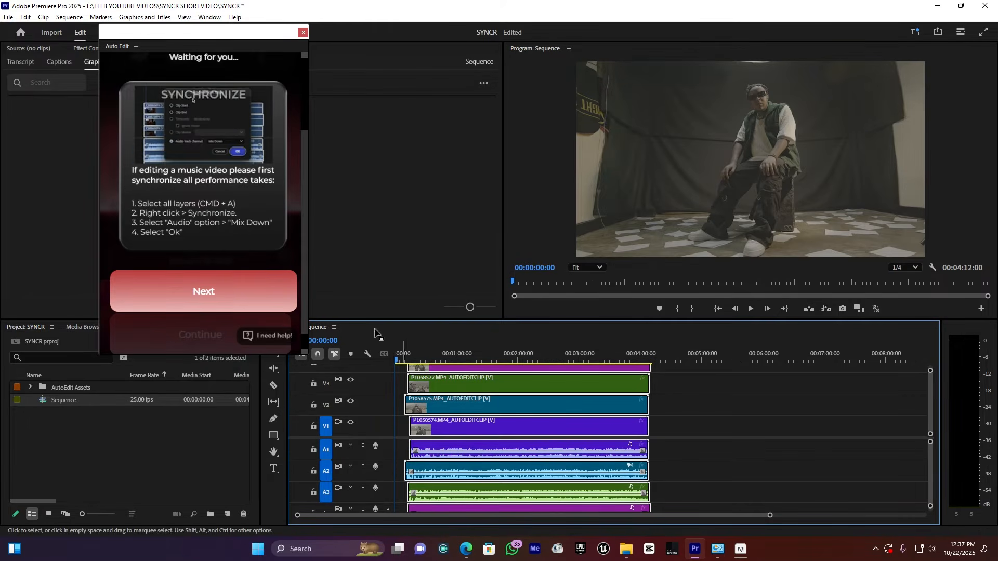
Advance Auto Edit past the synchronization instructions to its beat edit settings
drag(226, 42, 222, 156)
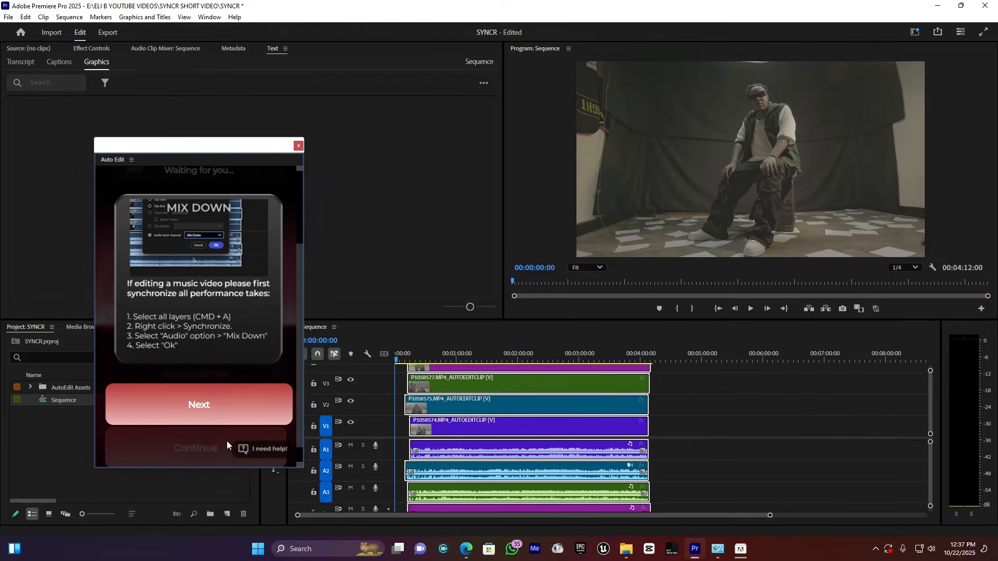
click(215, 402)
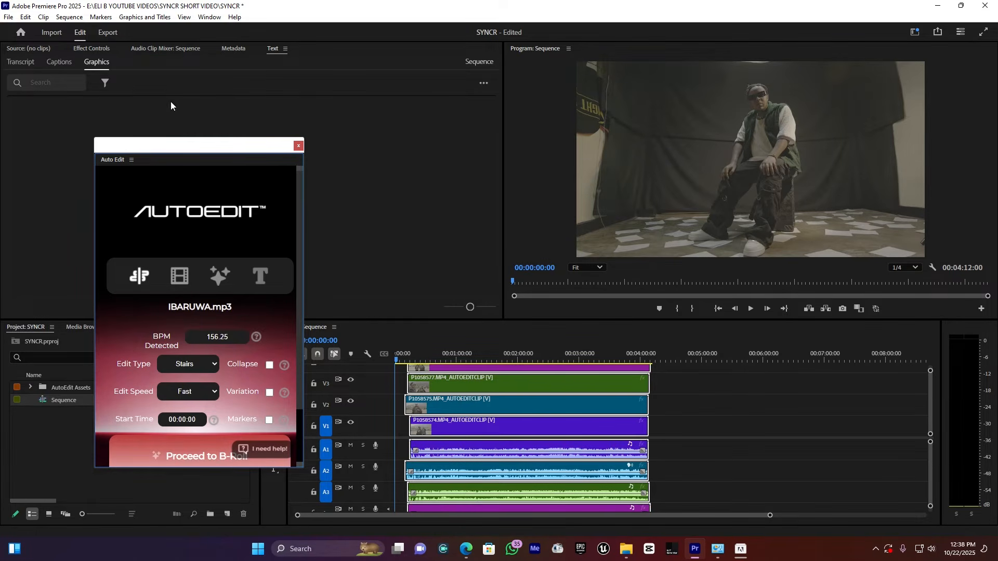
drag(182, 146, 191, 100)
scroll(152, 297, down, 2)
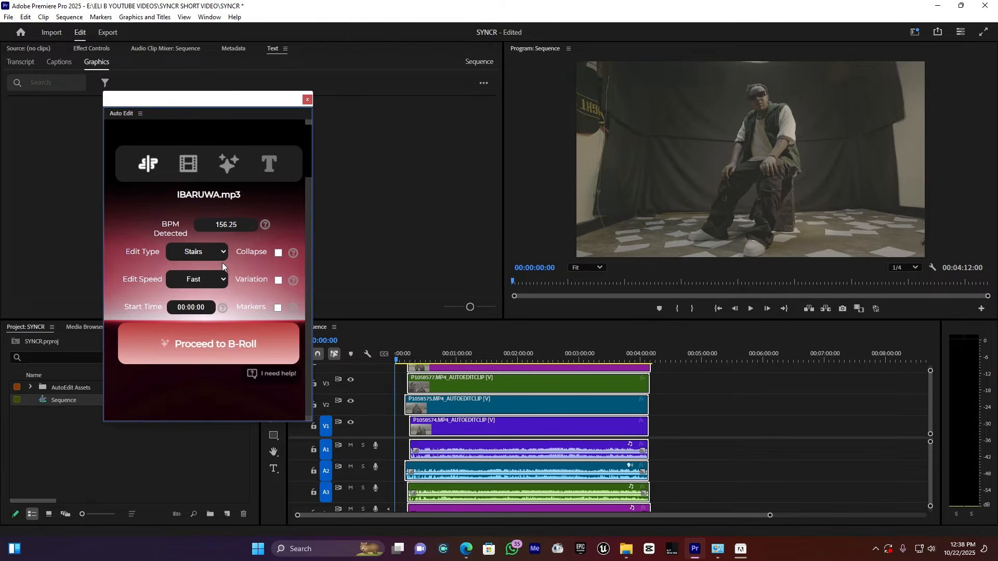
Read the explanation of the edit types and set the Edit Type to Random
click(294, 254)
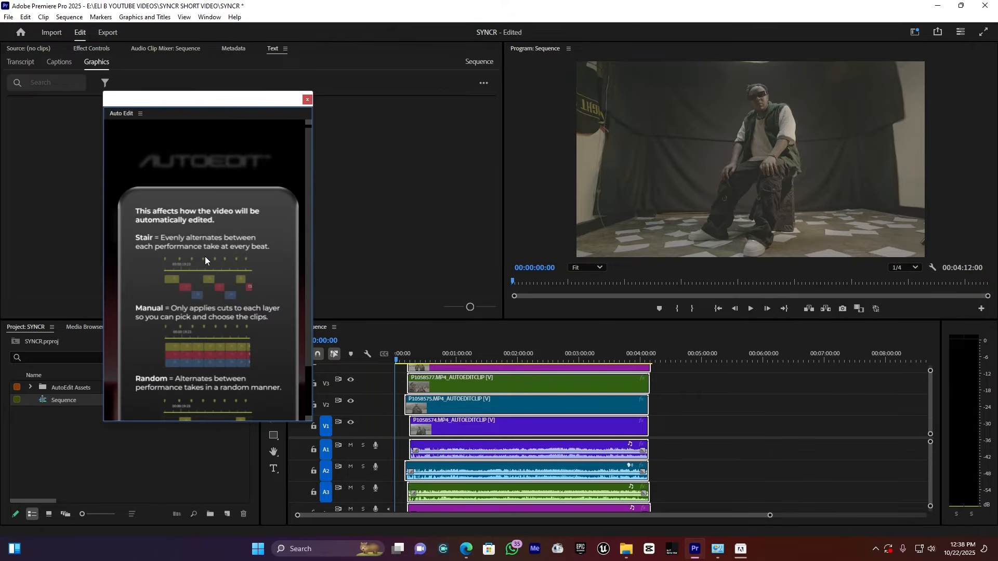
scroll(229, 250, down, 1)
scroll(203, 303, down, 1)
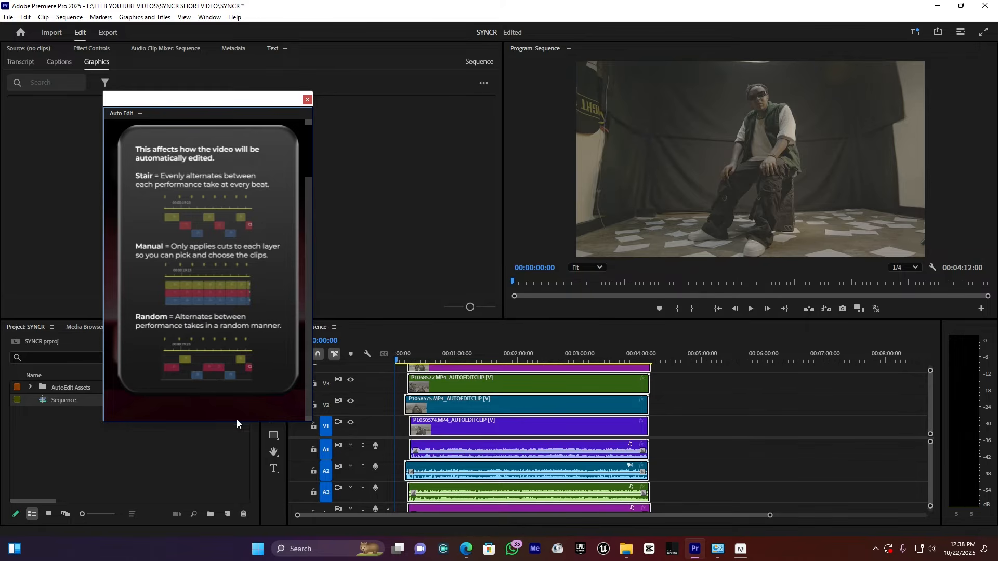
click(250, 411)
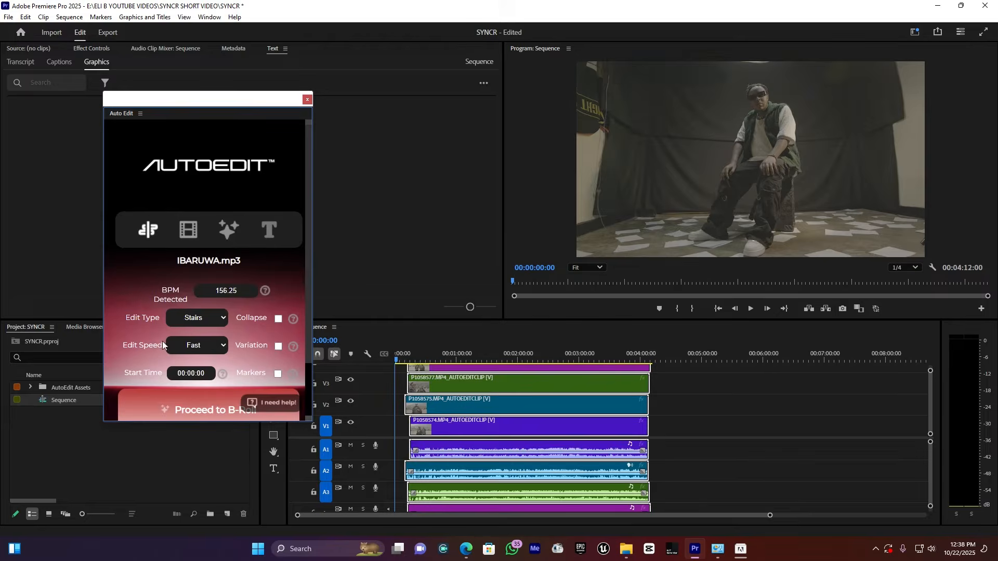
scroll(201, 302, down, 2)
click(202, 251)
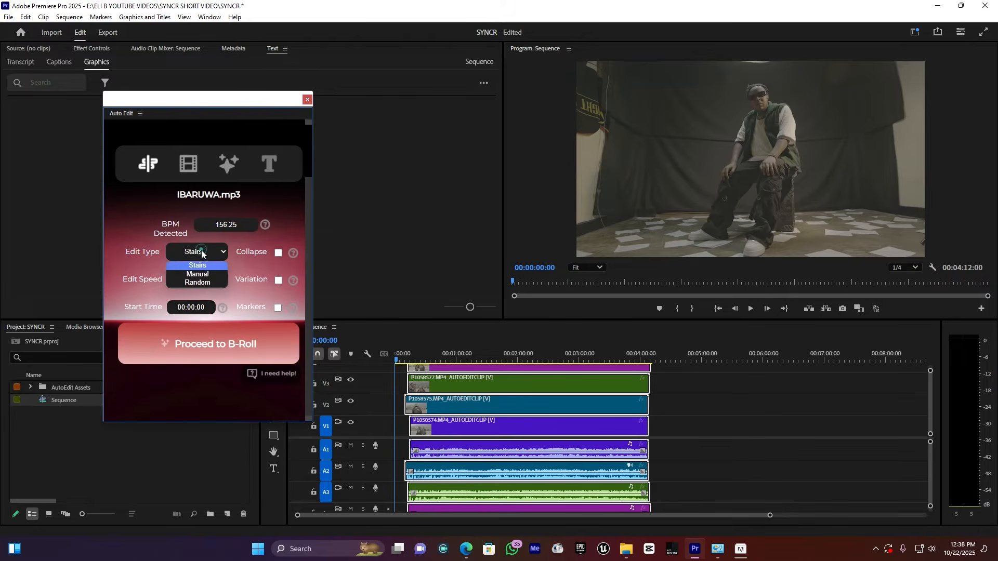
click(201, 281)
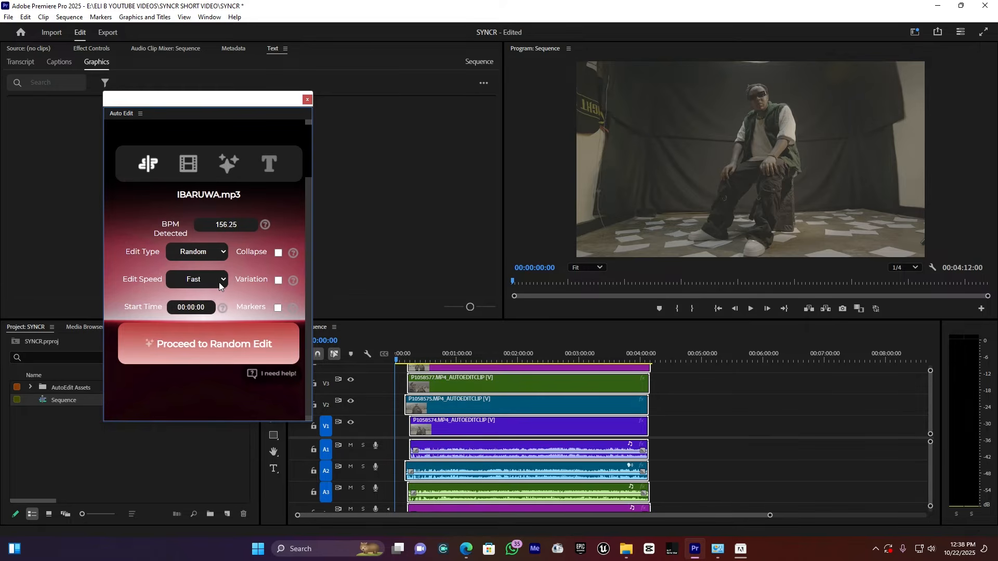
Choose Fast as the Edit Speed and read the explanation of the speed options
click(219, 282)
click(202, 307)
click(206, 281)
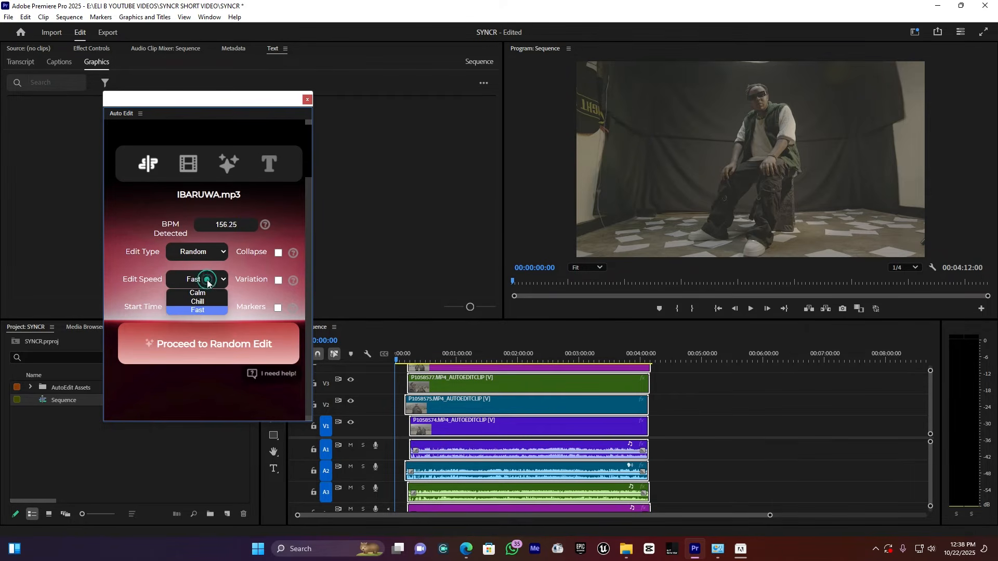
click(294, 281)
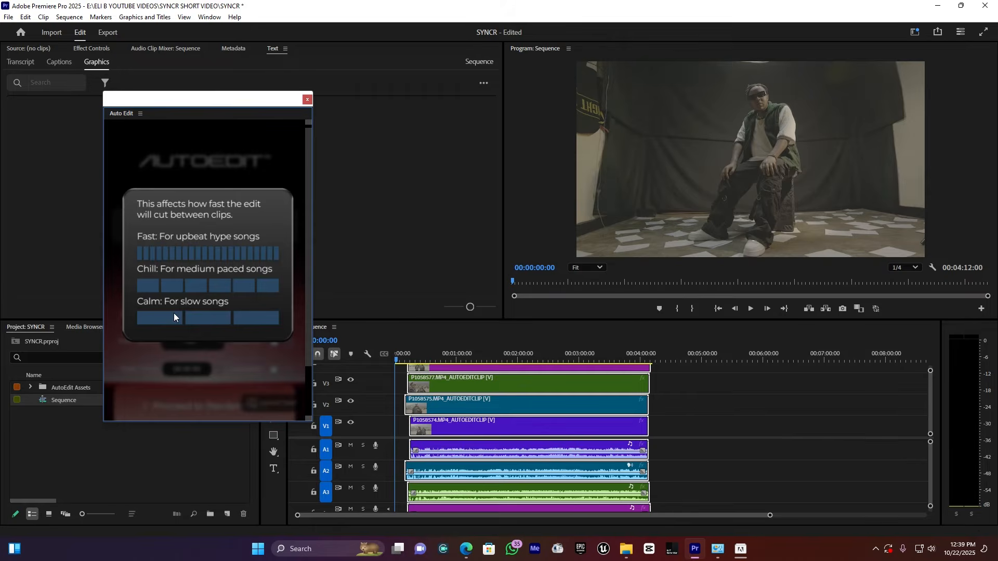
click(196, 394)
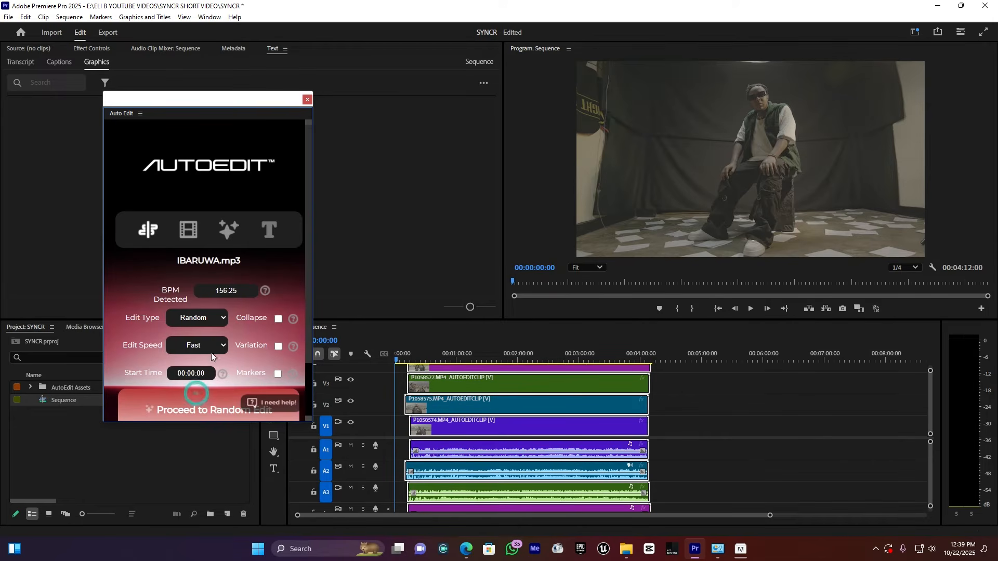
scroll(196, 345, down, 1)
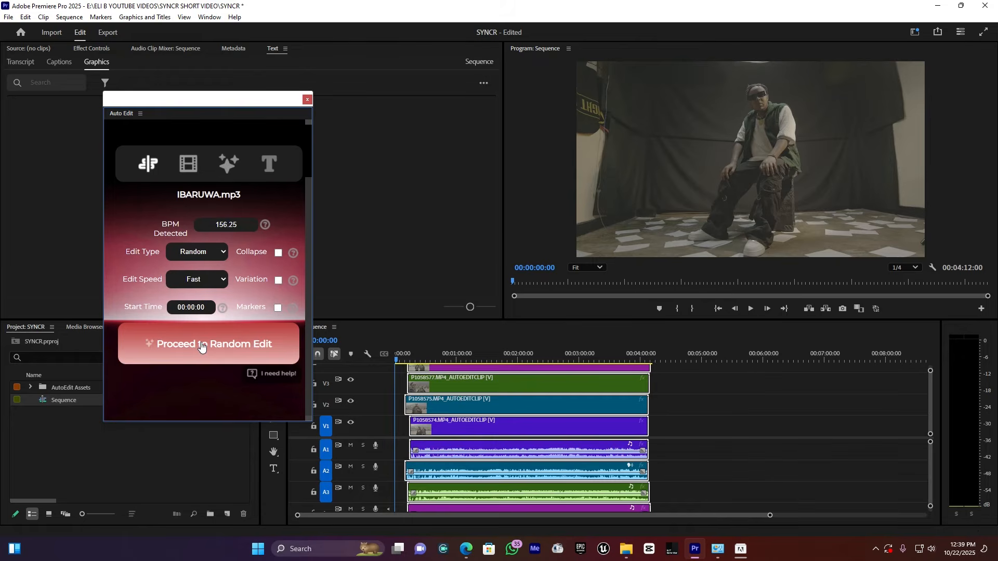
Run the random edit and trim the B-roll at High sensitivity with the music video option enabled
click(244, 353)
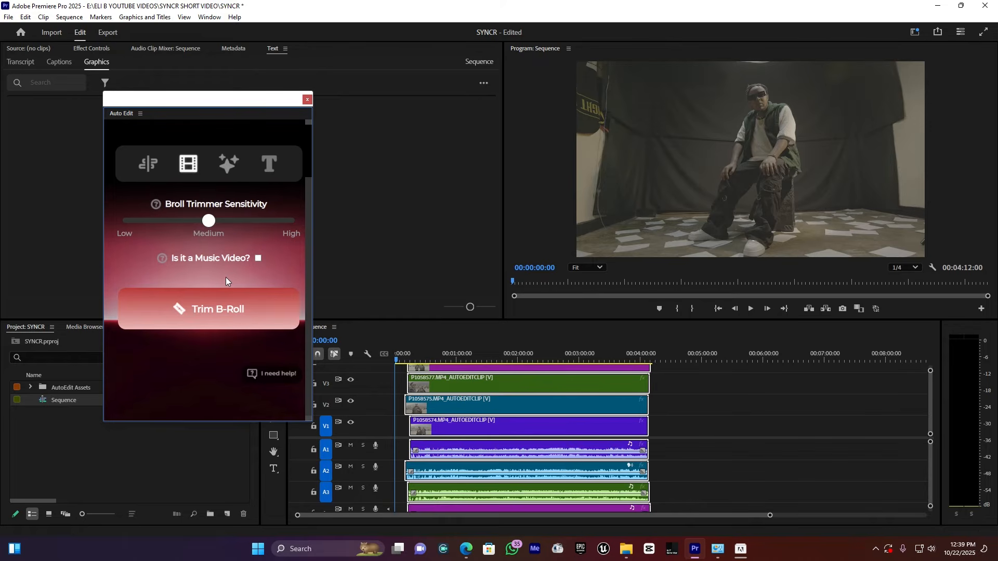
drag(208, 221, 304, 233)
click(241, 310)
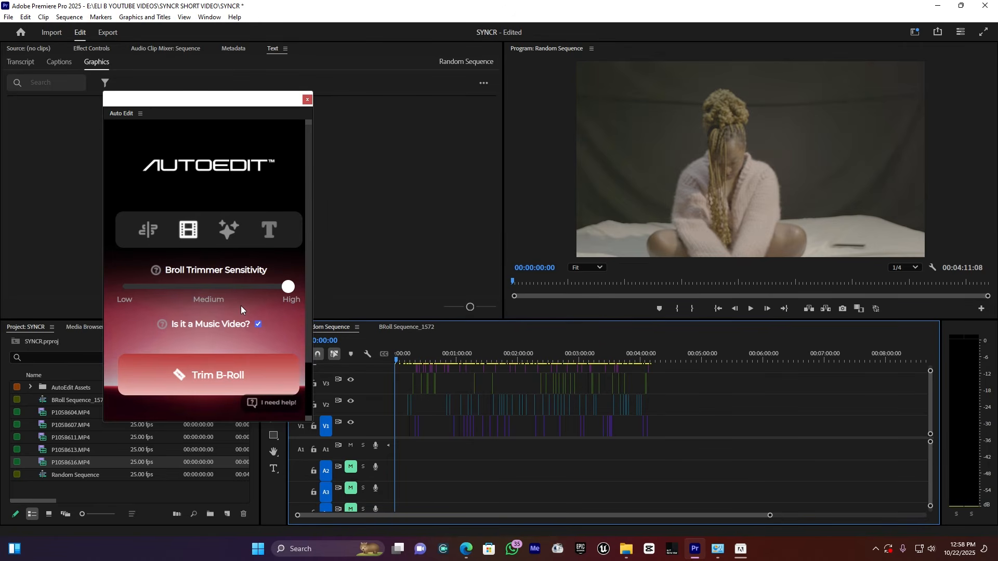
Zoom in on the Random Sequence around the one-minute mark and play the edit from 00:01:03:07 to review the cuts
click(459, 348)
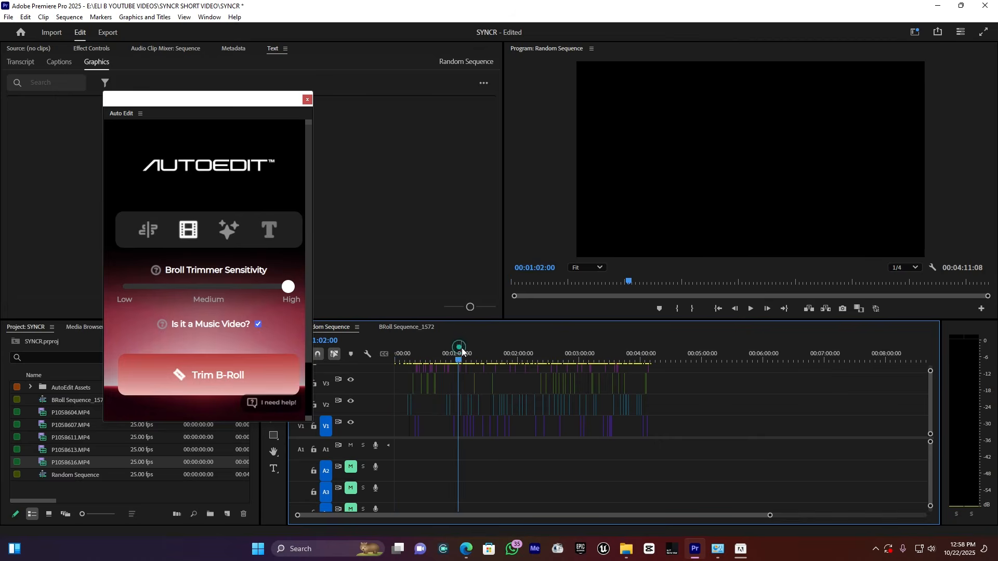
drag(769, 516, 594, 525)
click(677, 351)
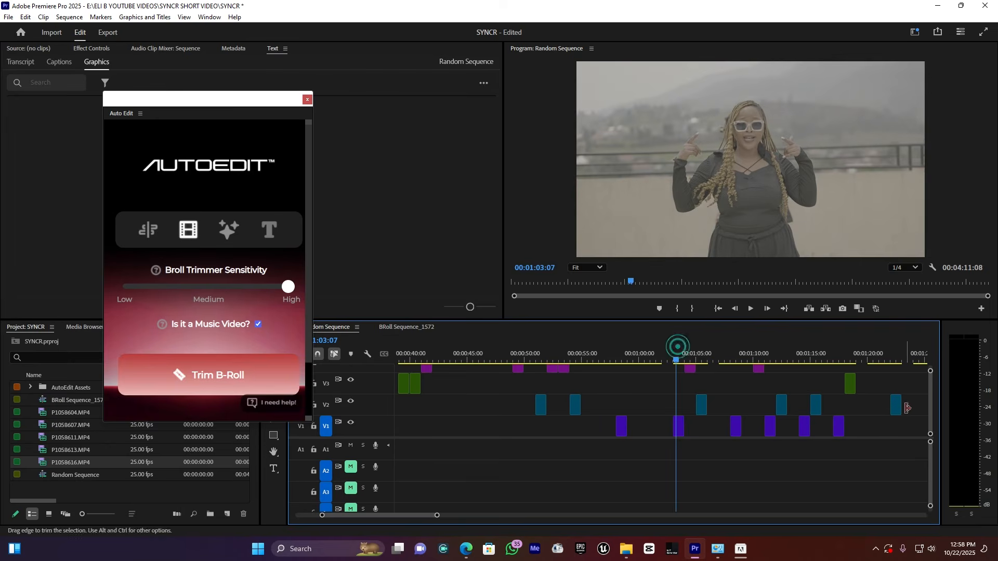
mouse_move(930, 421)
mouse_down()
mouse_move(931, 410)
mouse_move(931, 422)
mouse_up()
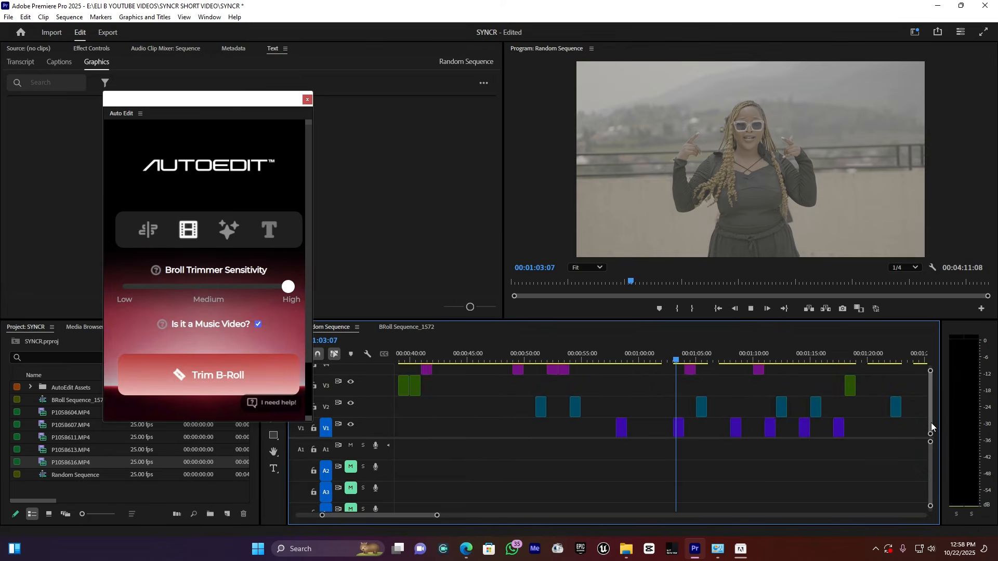
key(space)
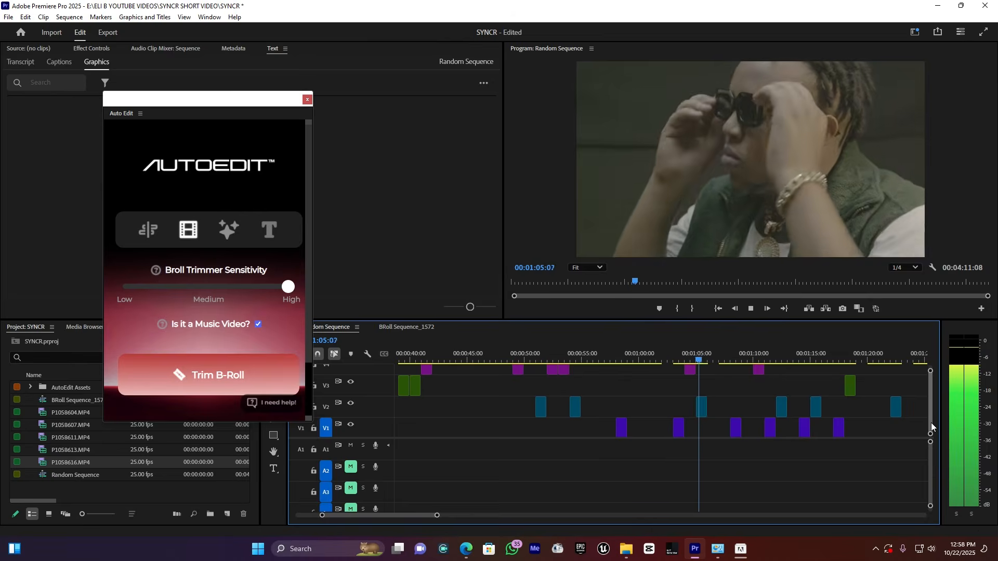
key(space)
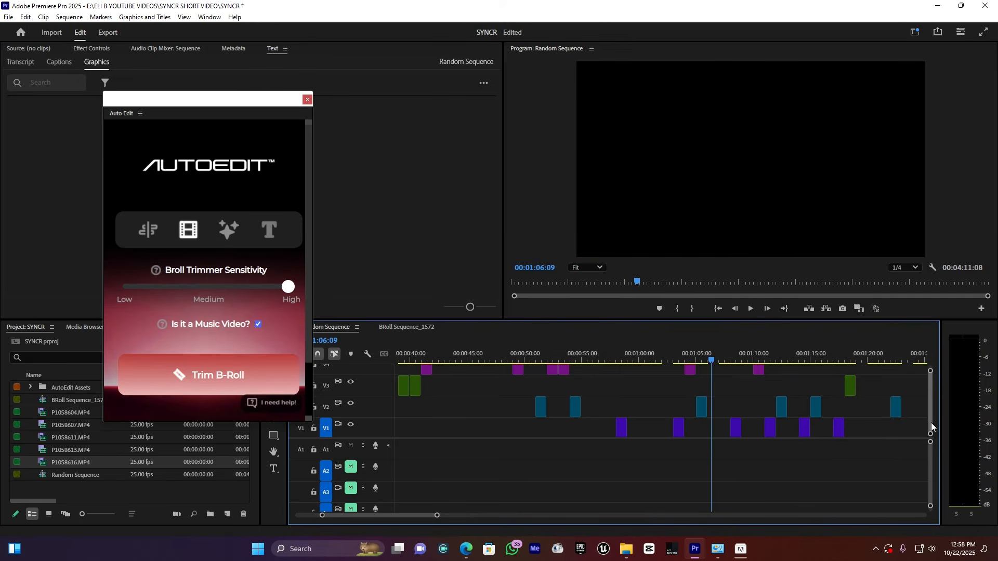
Review the clips on the upper video tracks by playing short passages from 00:01:04:06 and from 00:01:09:00
drag(931, 402, 778, 366)
click(687, 358)
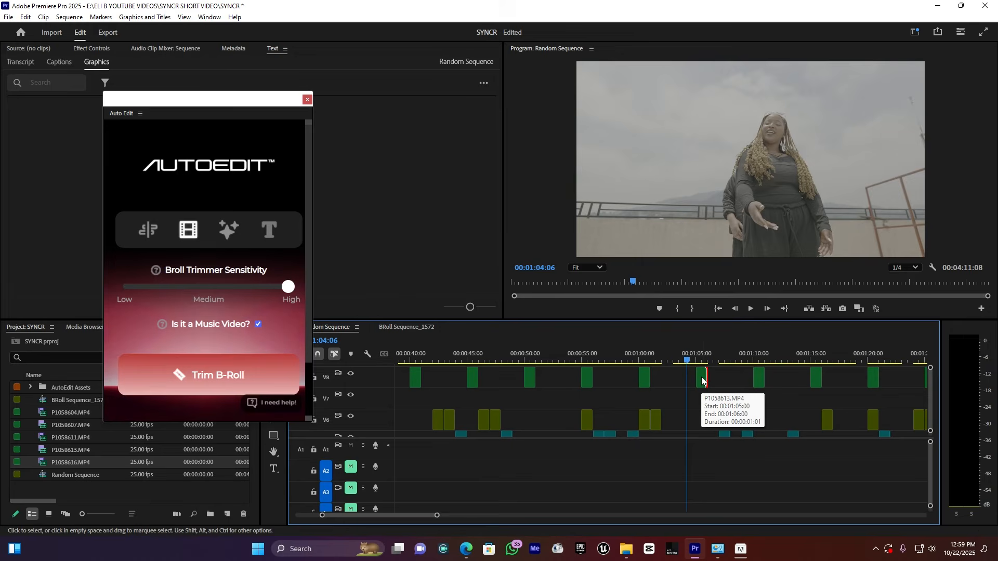
key(space)
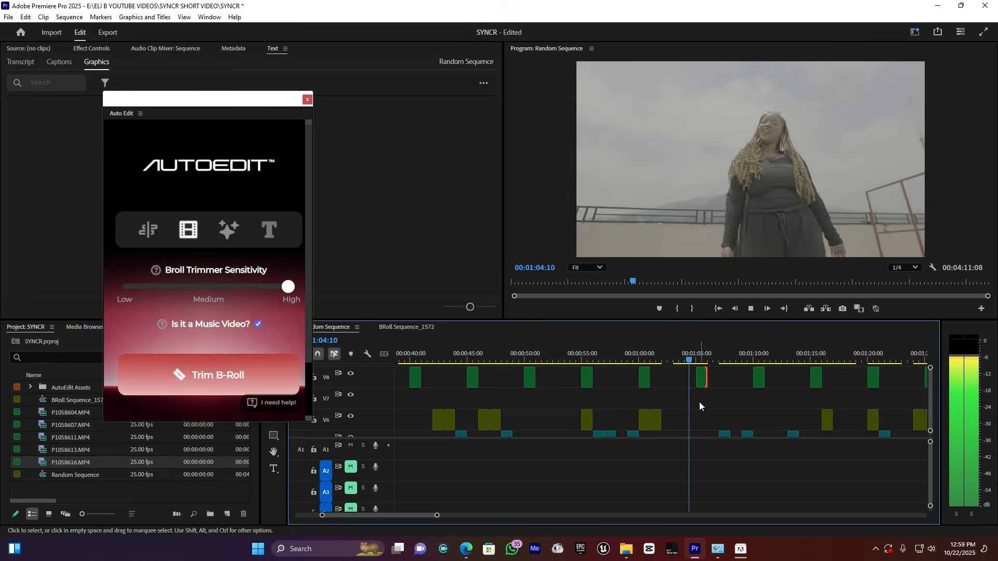
key(space)
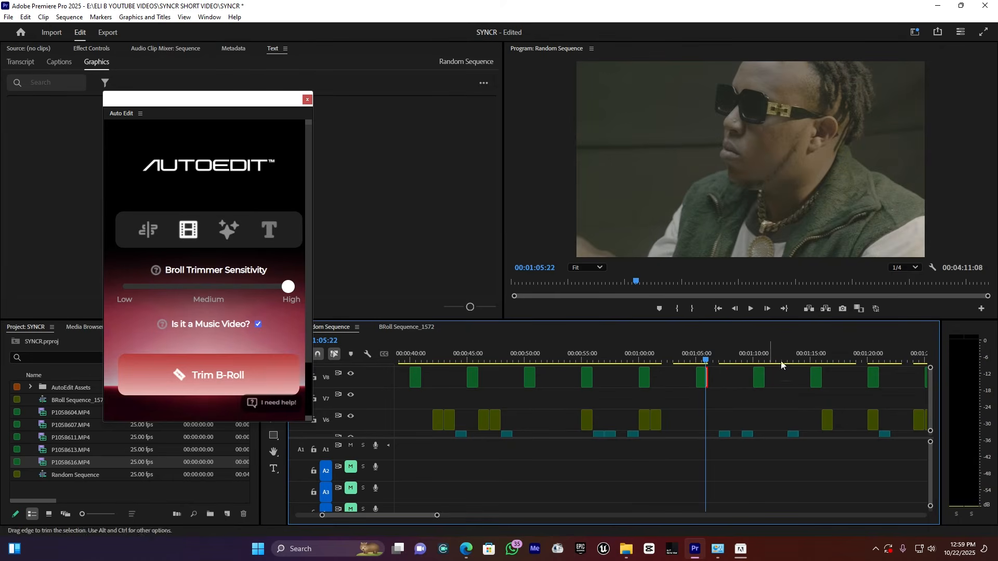
click(744, 356)
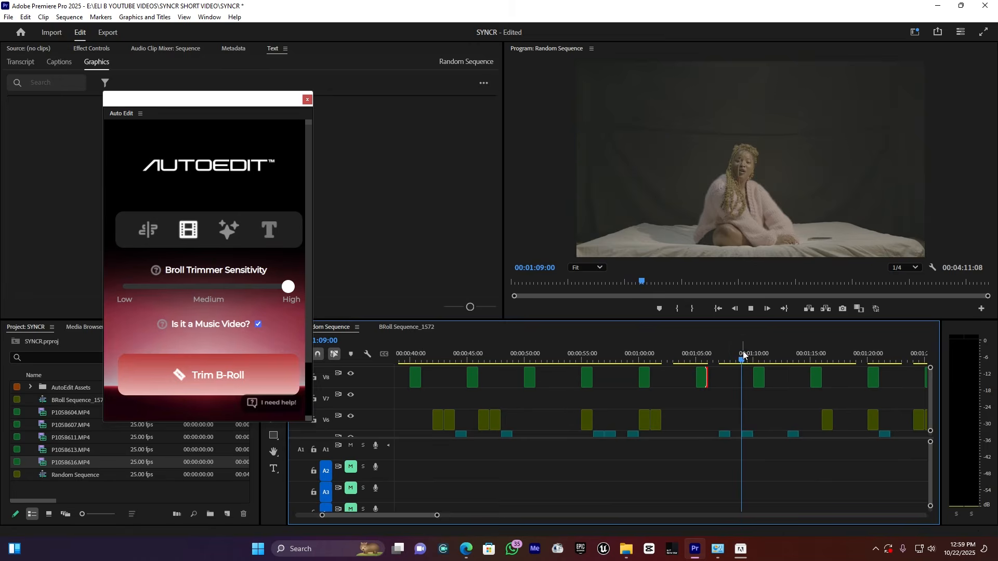
key(space)
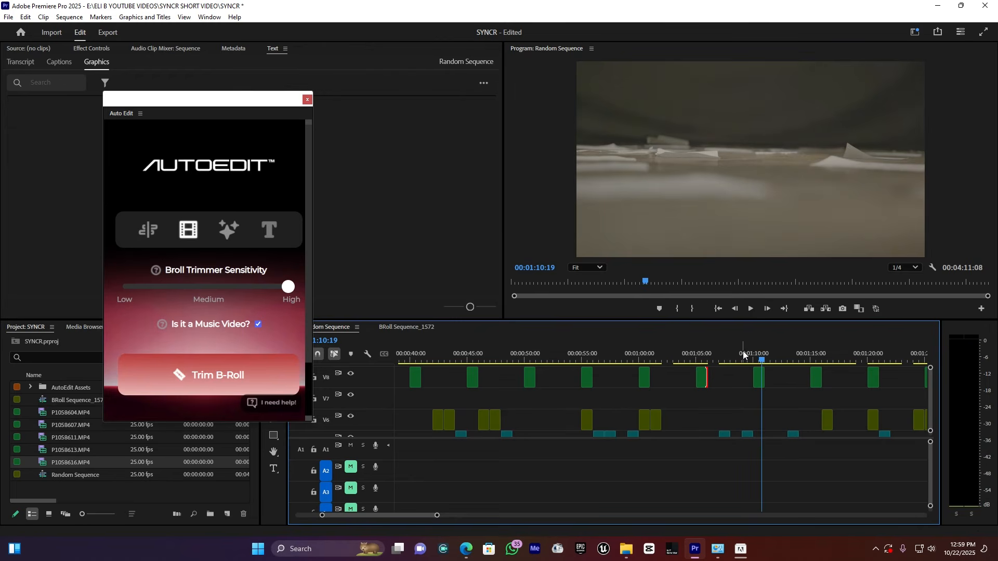
Look over the clip distribution across the whole sequence and play the passage from about 00:01:23 to check for gaps
drag(436, 515, 585, 516)
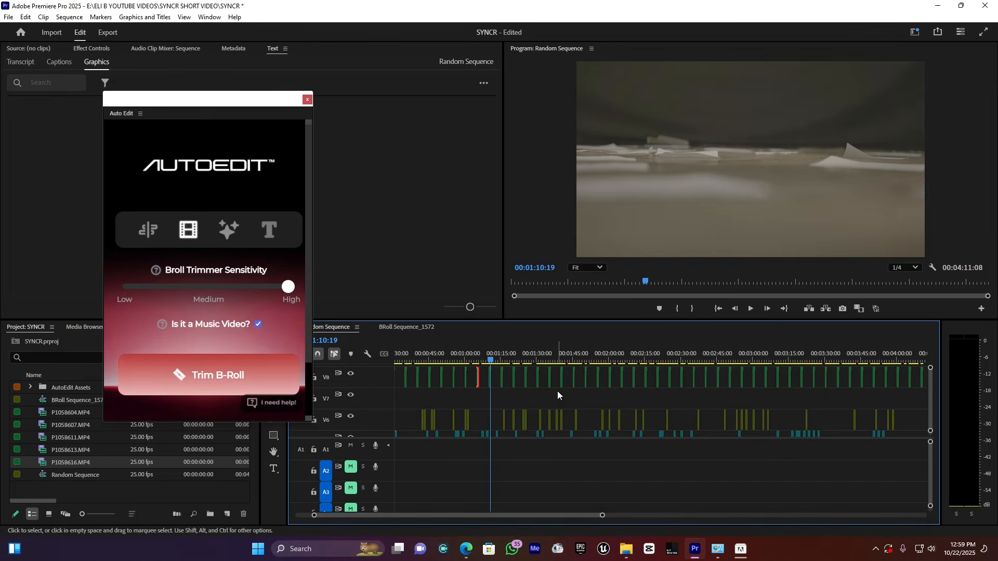
drag(602, 517, 638, 517)
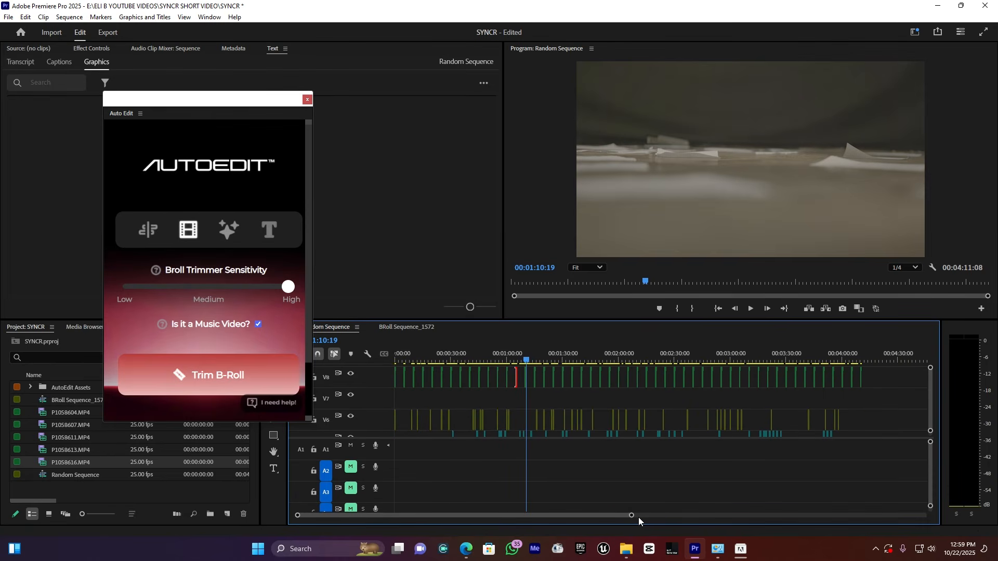
drag(616, 516, 627, 517)
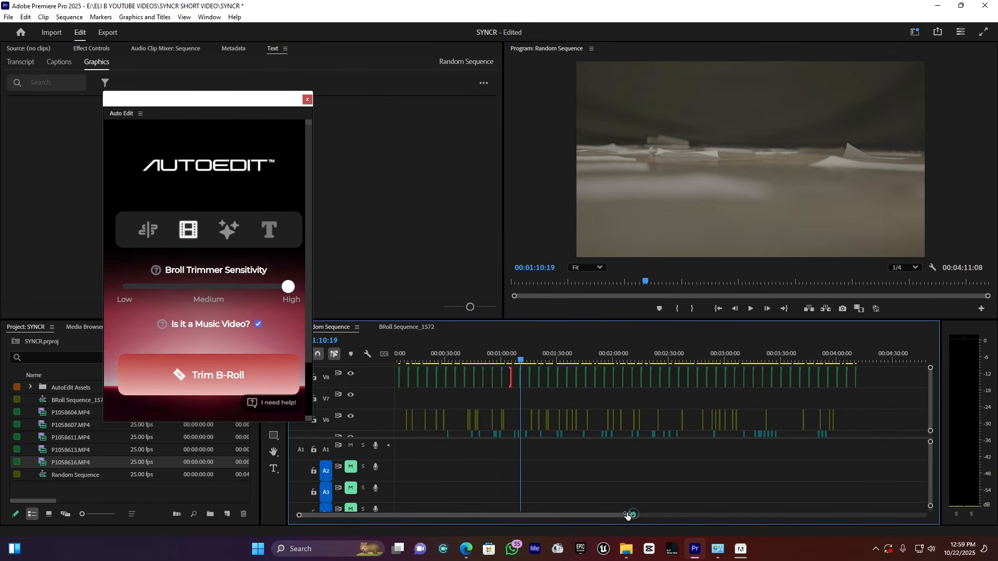
scroll(627, 515, up, 5)
click(720, 357)
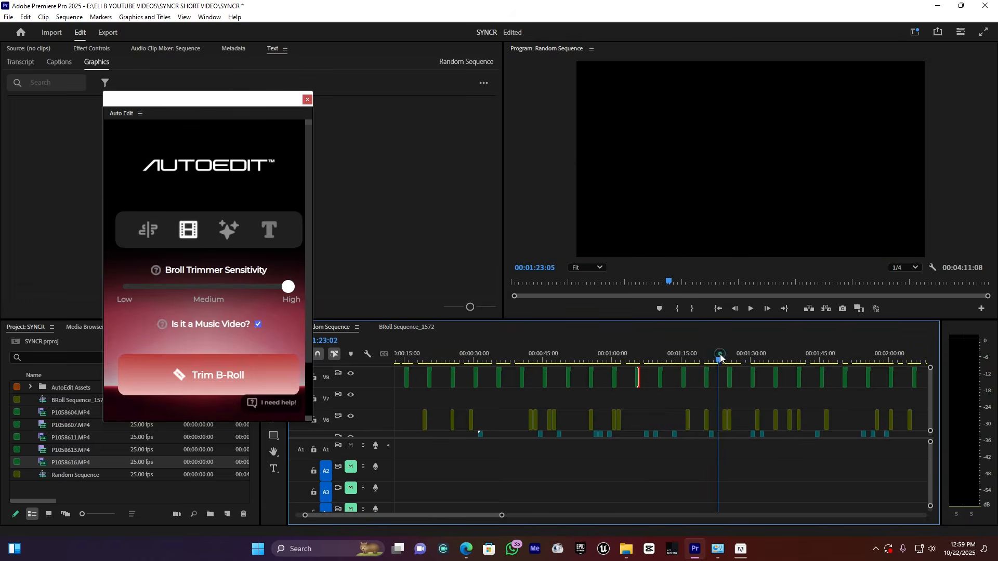
key(space)
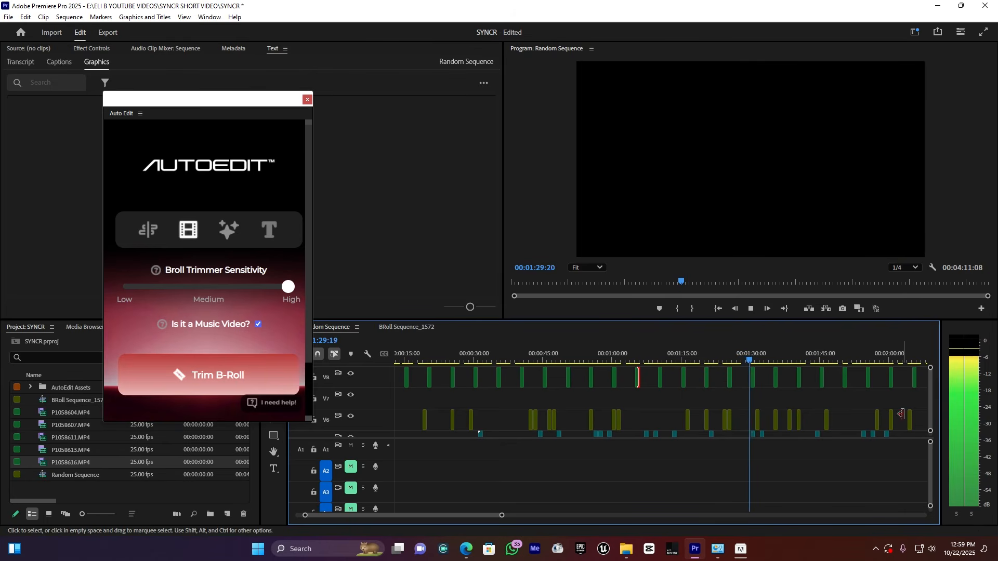
key(space)
Close the gap at 00:01:28:19 by extending the V4 clip's end and the following V5 clip's start to that point
scroll(930, 400, down, 5)
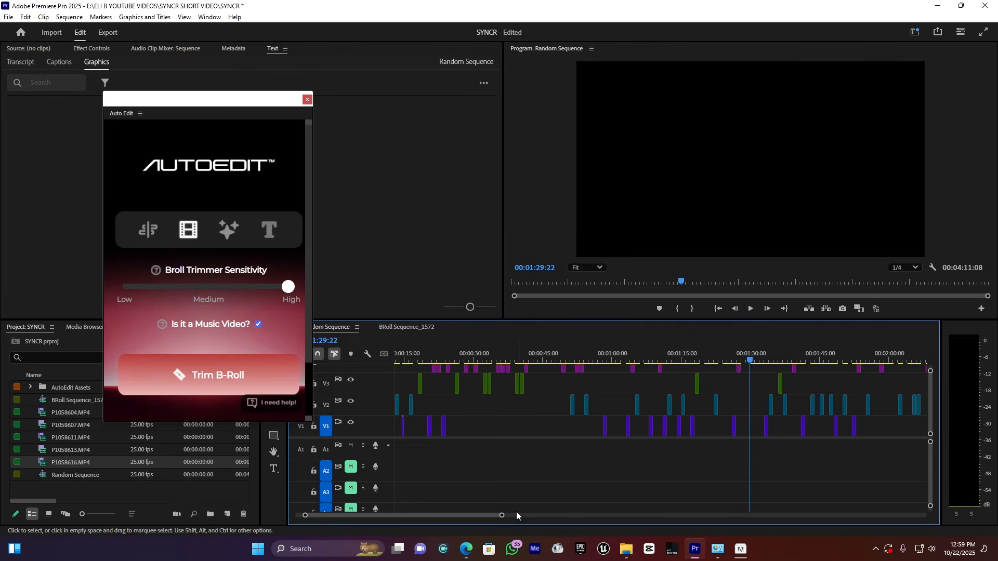
drag(502, 516, 460, 516)
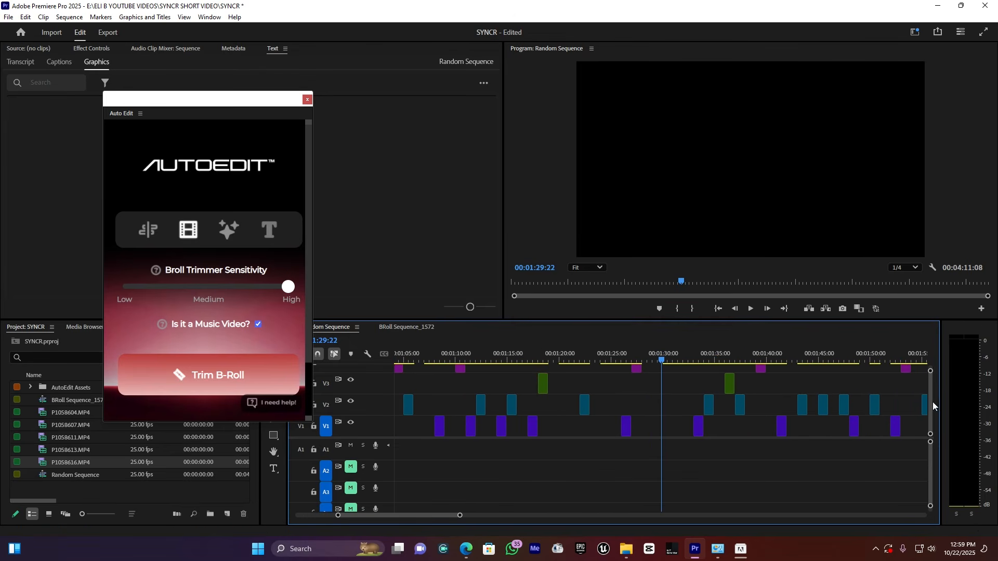
drag(932, 401, 932, 396)
click(651, 355)
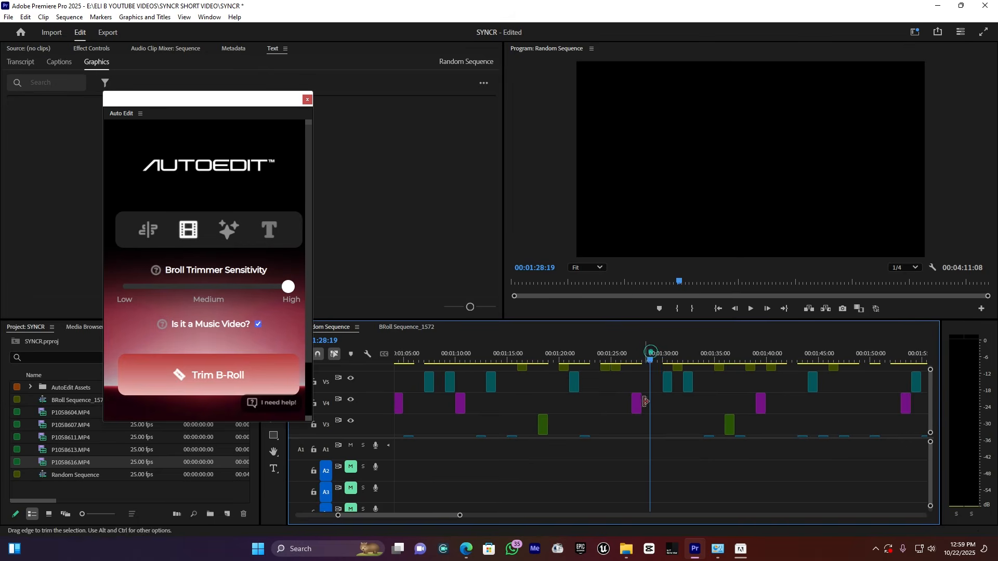
drag(641, 408, 652, 385)
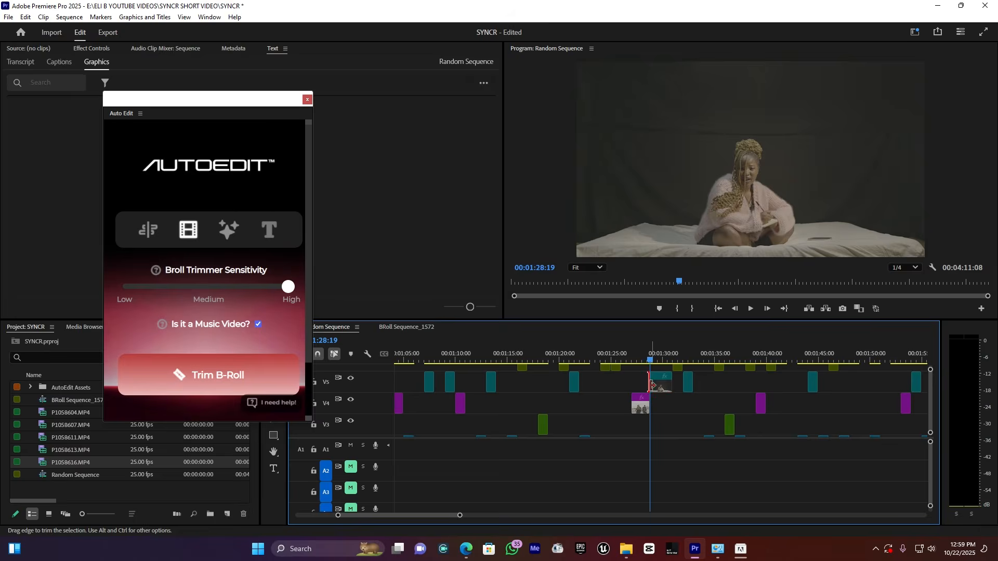
Play back the join between the extended V4 and V5 clips from just before the cut
click(642, 345)
key(space)
key(space)
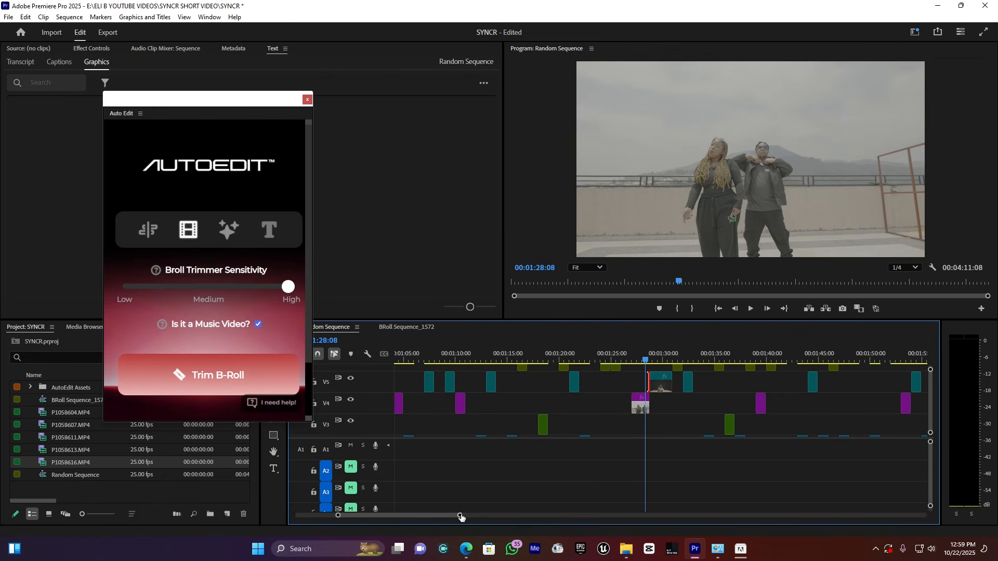
Review another part of the random edit by playing the sequence from 00:01:38:20
drag(461, 516, 504, 514)
drag(930, 412, 934, 409)
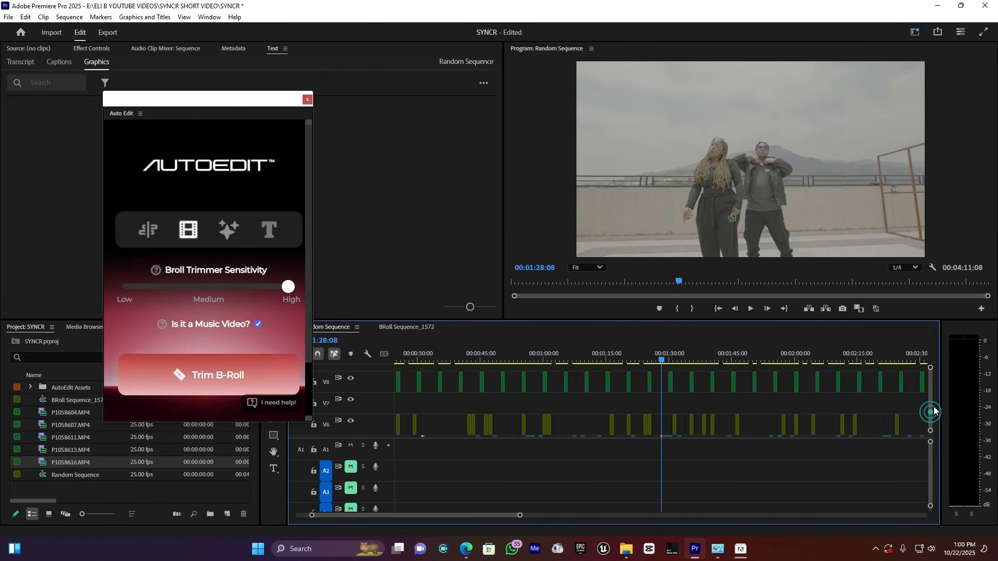
click(707, 357)
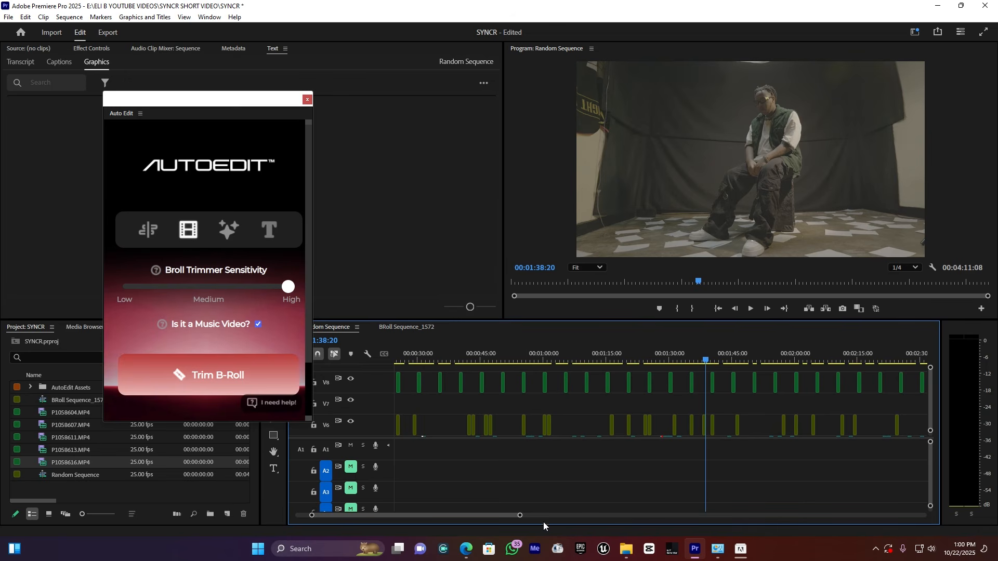
drag(510, 516, 514, 516)
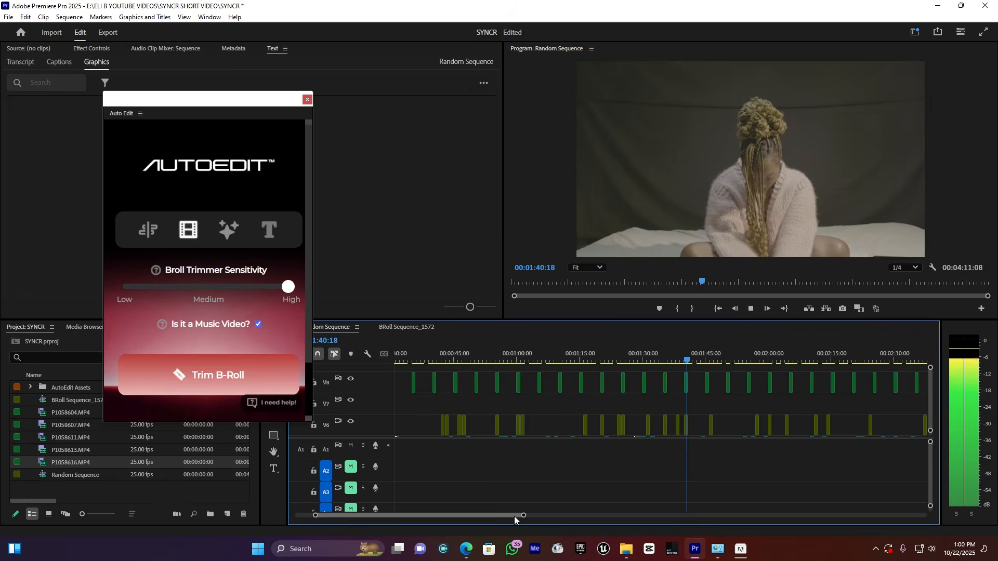
key(space)
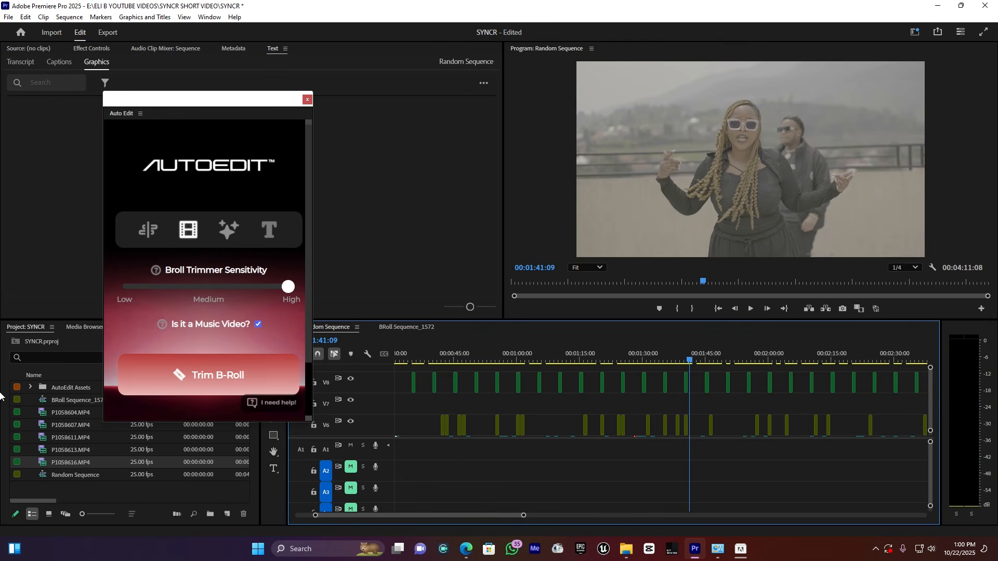